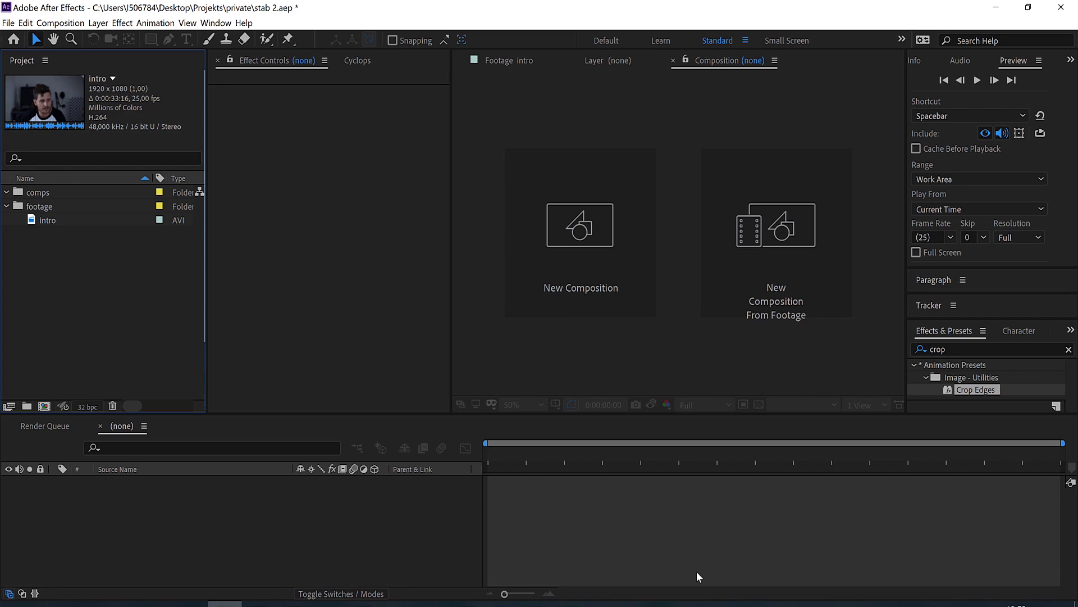
Build a composition from the intro footage and end the work area at the section's last frame.
left_click(57, 225)
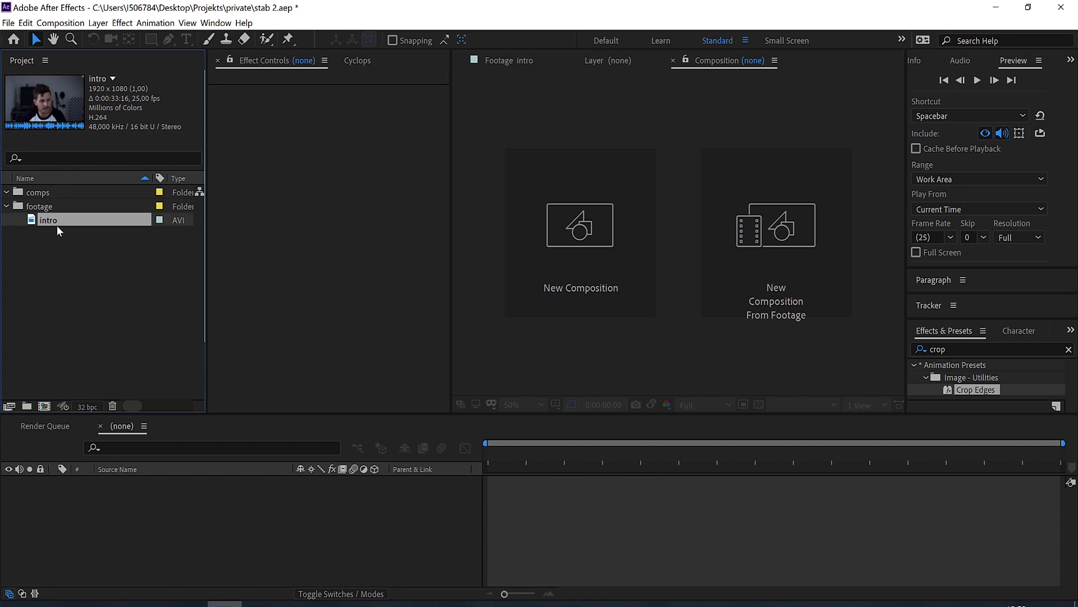
left_click_drag(50, 221, 45, 409)
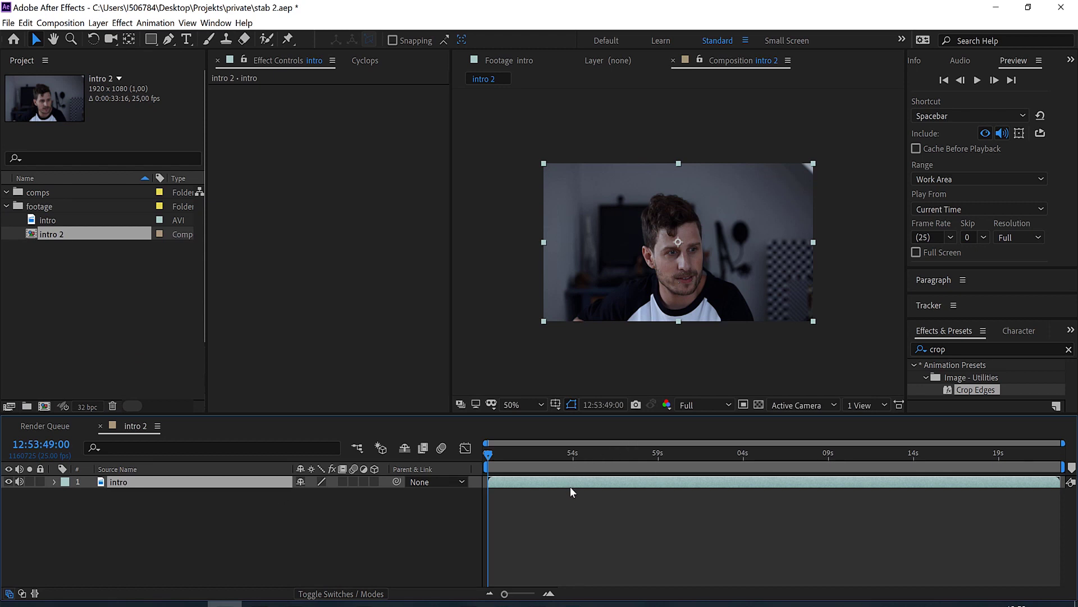
left_click_drag(543, 468, 779, 464)
key("n")
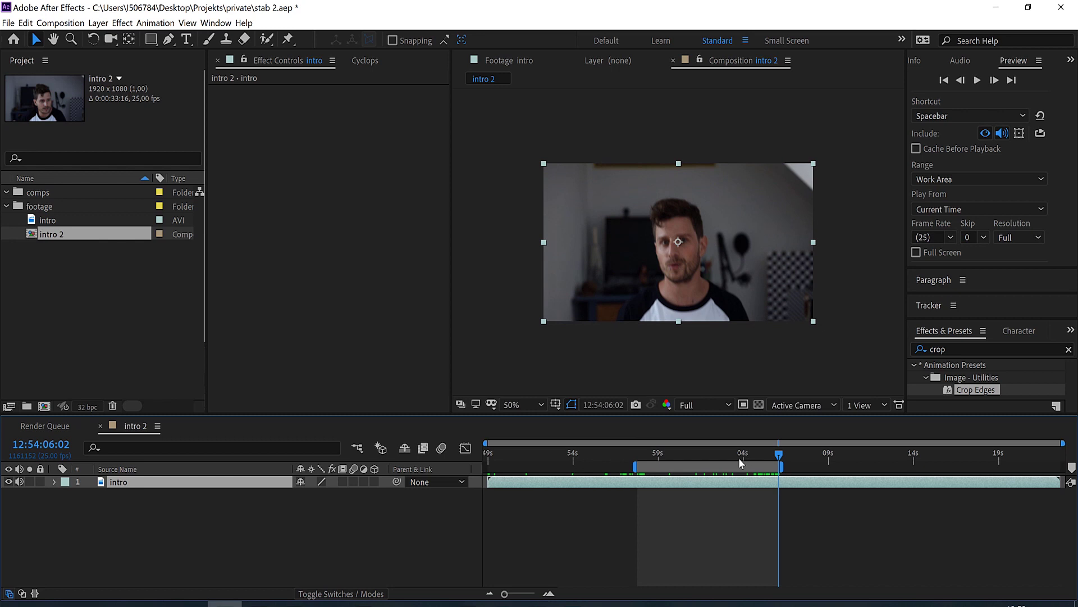
Trim the composition to the 8-second work area and scrub through the trimmed clip.
right_click(733, 461)
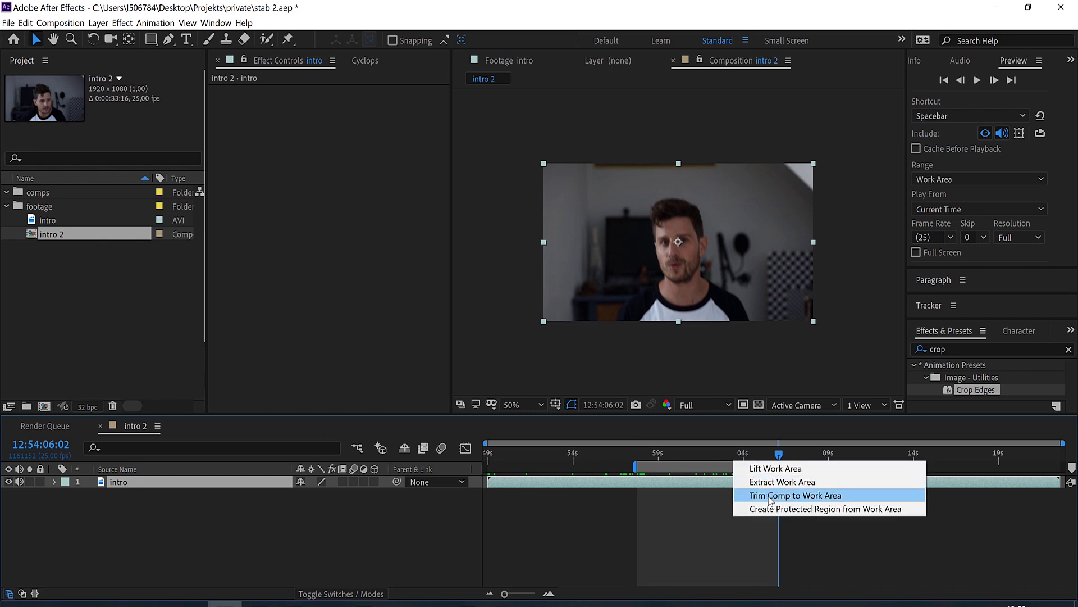
left_click(771, 496)
left_click(486, 456)
left_click_drag(486, 456, 776, 482)
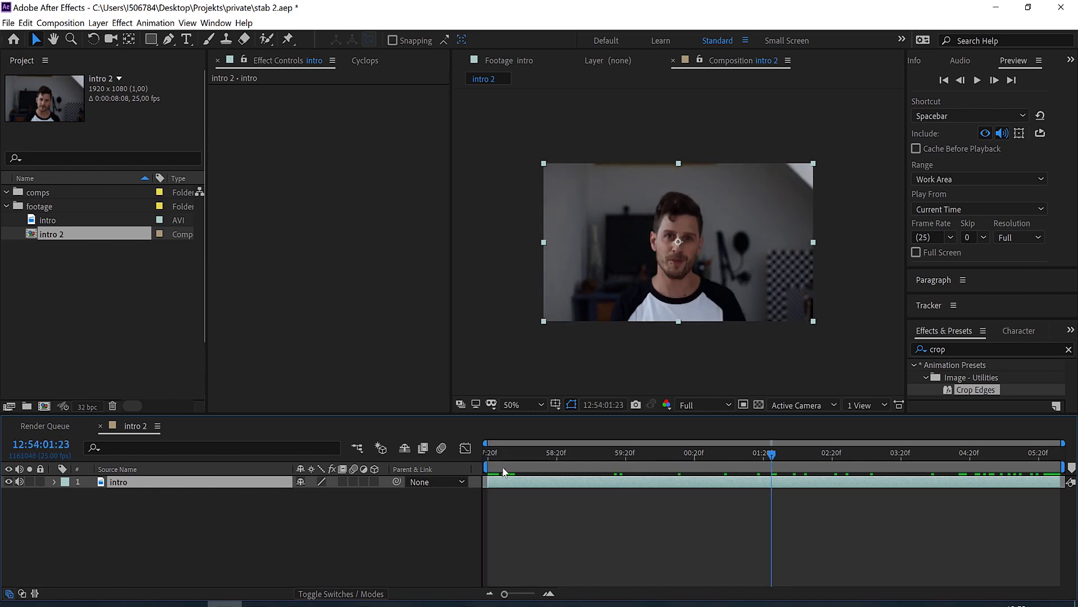
left_click_drag(542, 456, 488, 460)
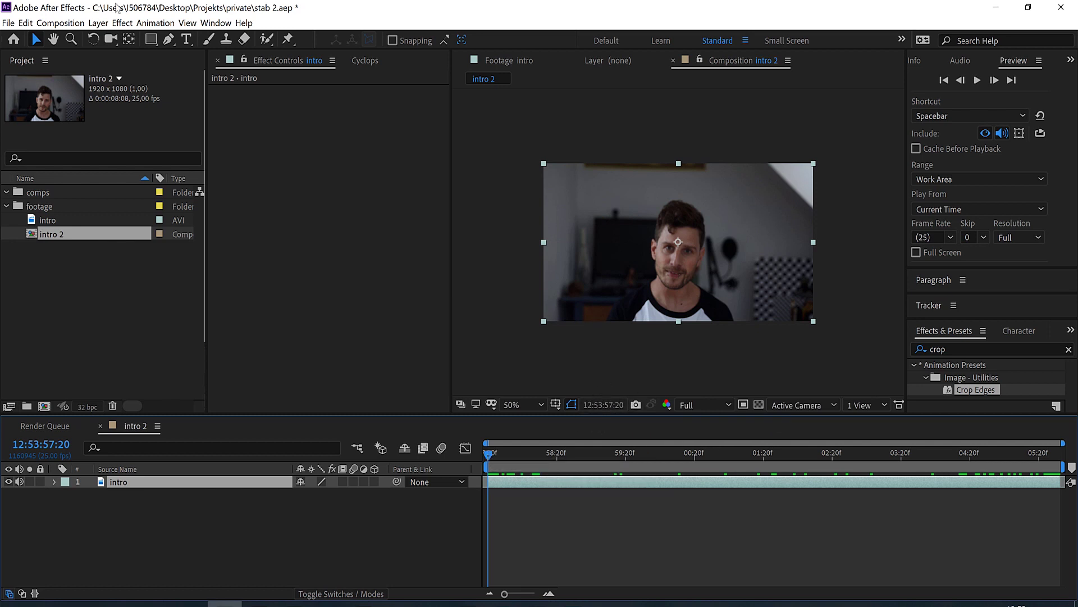
Set the intro 2 composition's Start Timecode to 0:00:00:00 and save the project.
left_click(67, 24)
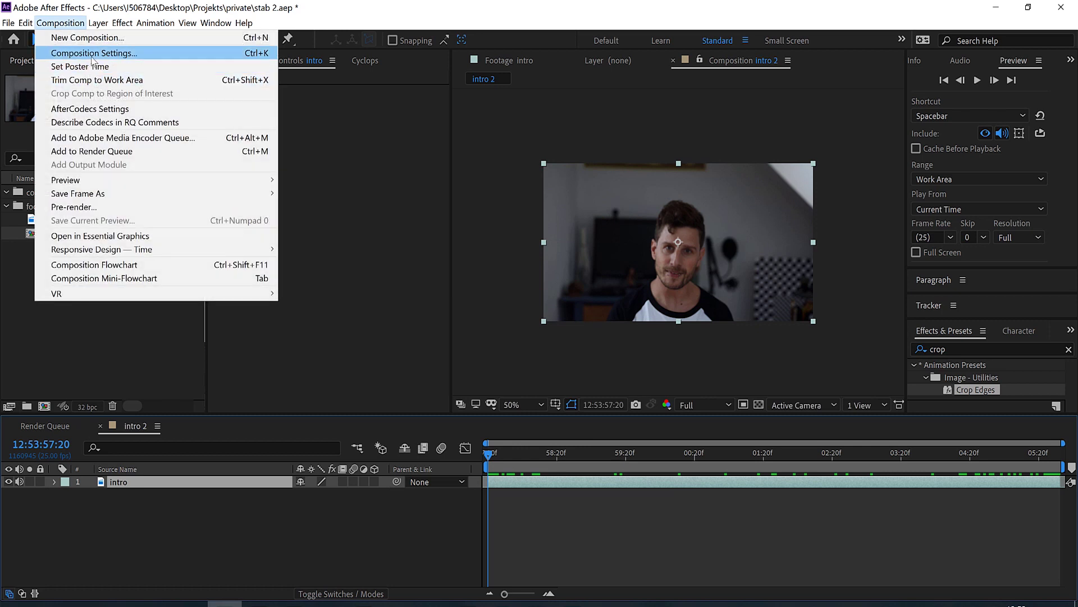
left_click(91, 54)
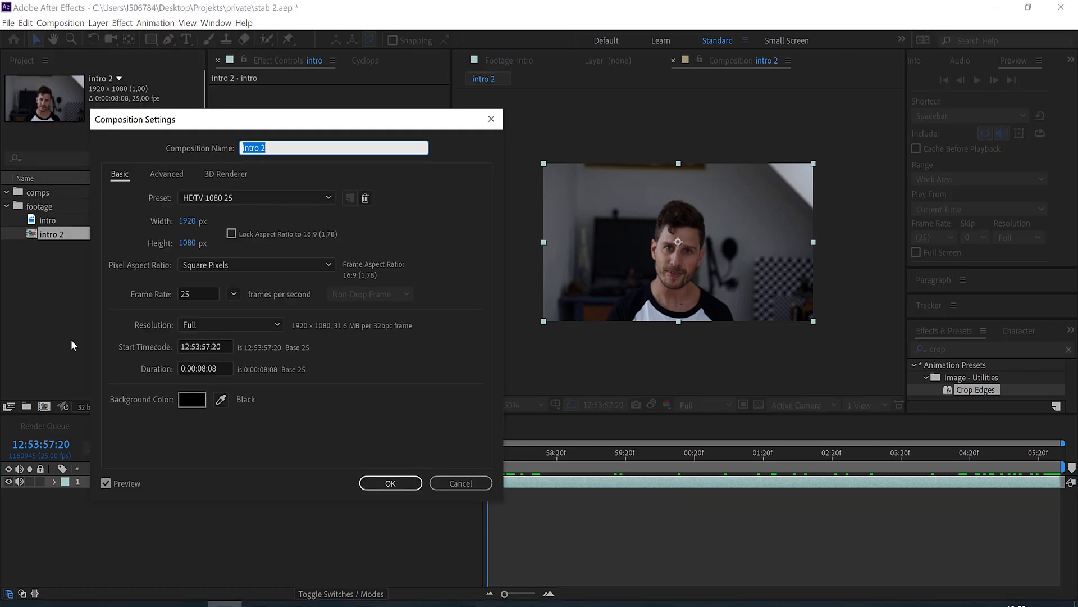
left_click(227, 344)
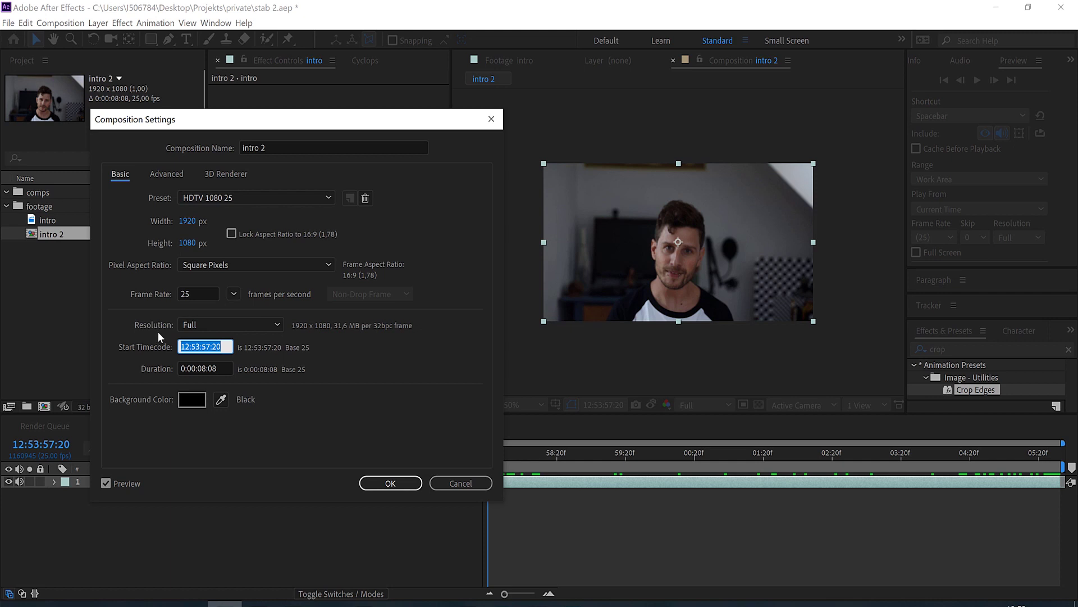
type("0")
key("Return")
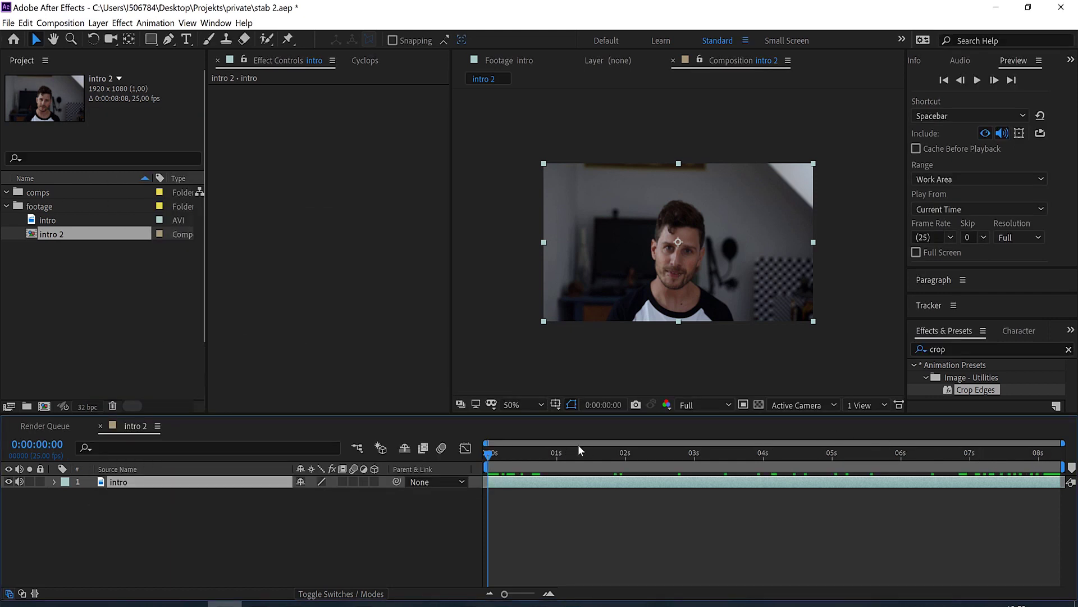
key("ctrl+s")
key("ctrl+5")
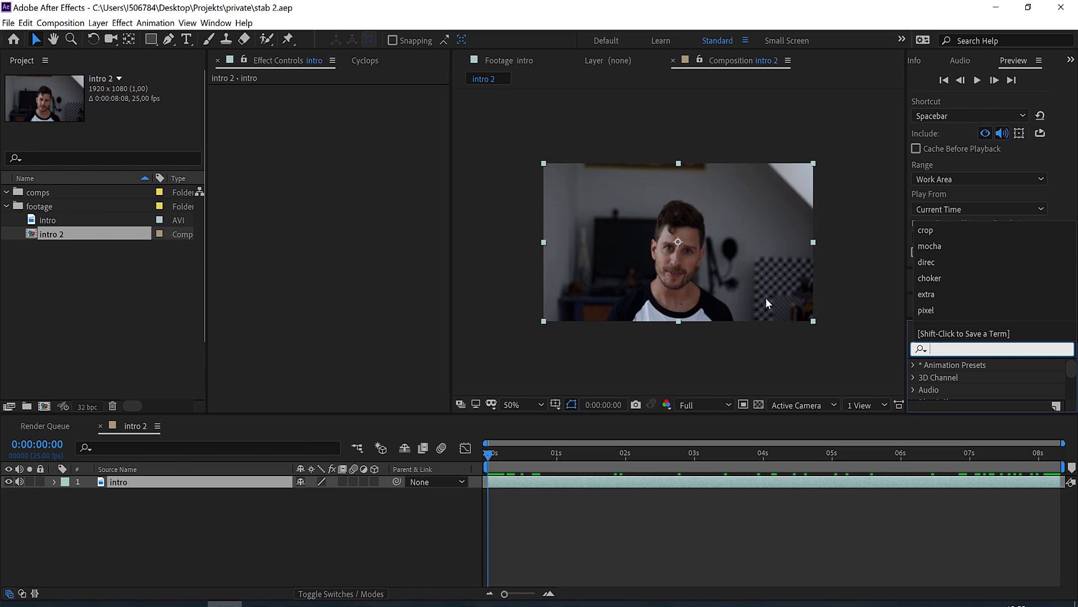
Search Effects & Presets for 'moch' and apply Mocha AE CC to the intro layer.
left_click(1001, 347)
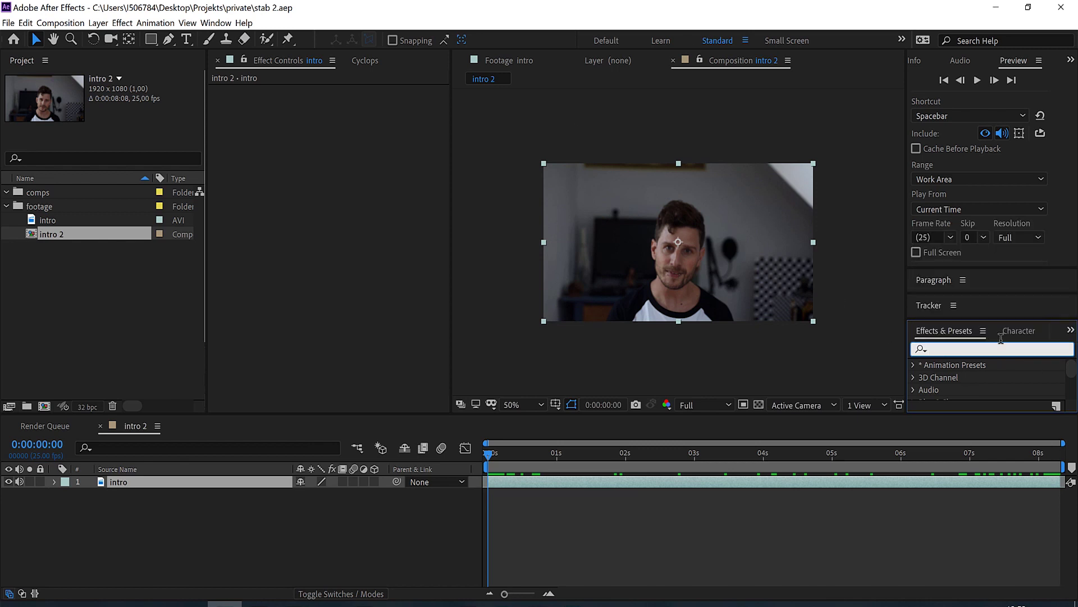
type("m")
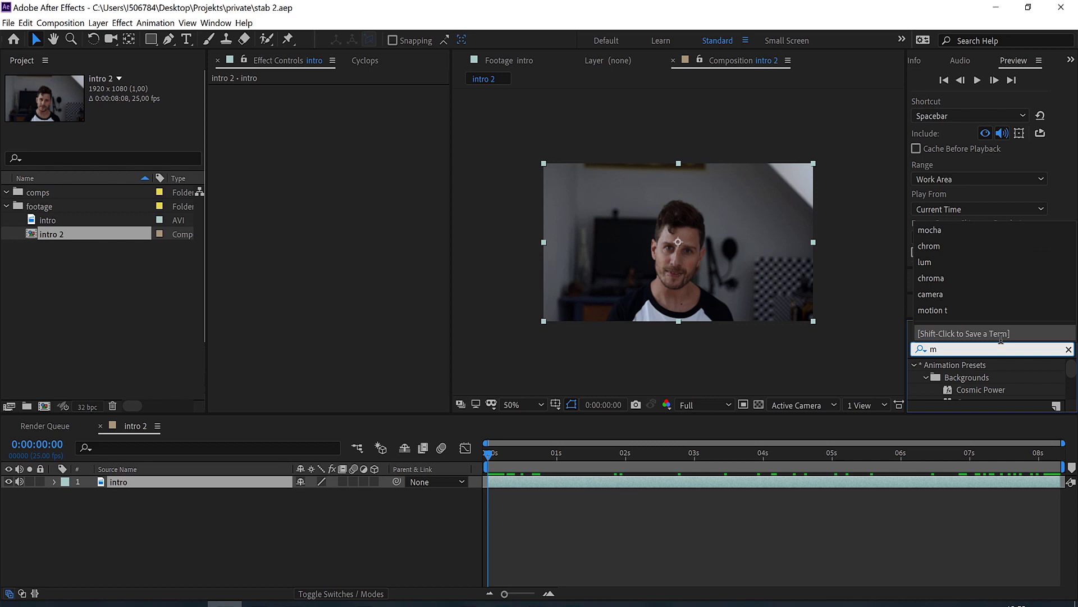
type("ocha")
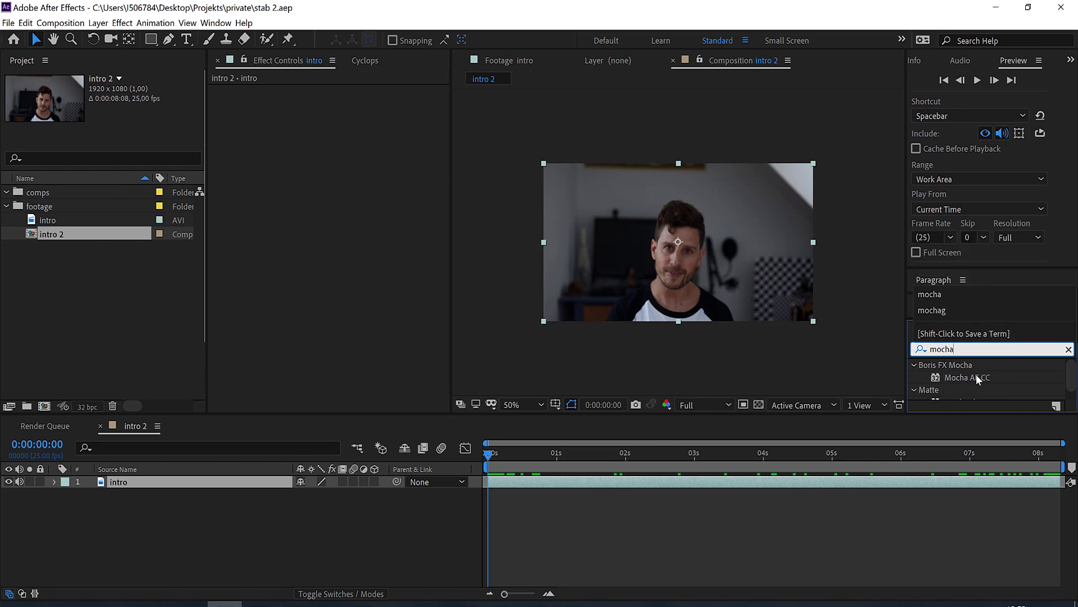
left_click(976, 377)
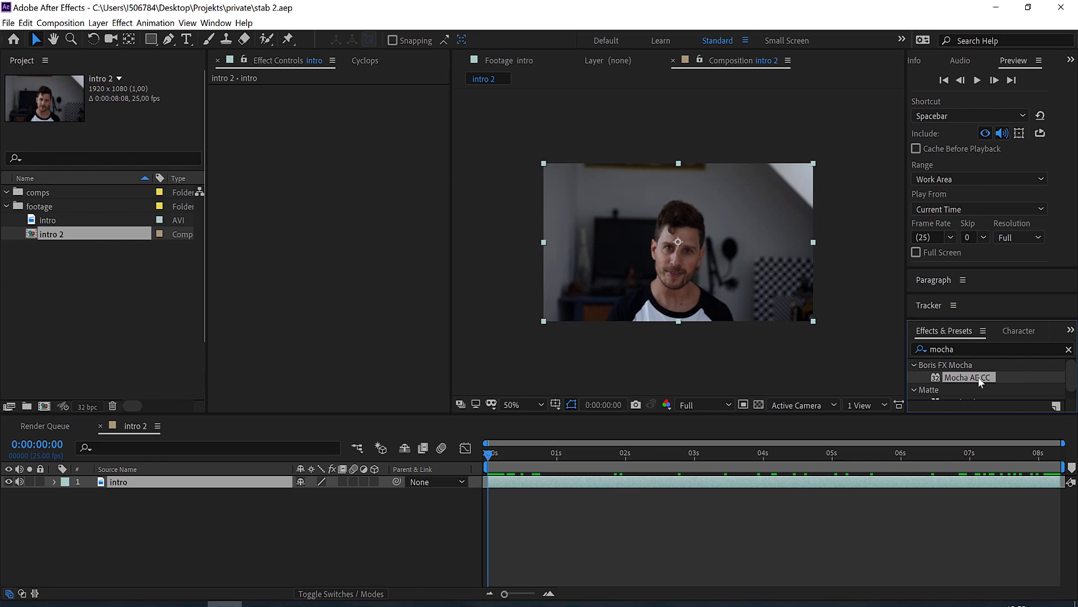
left_click_drag(979, 377, 623, 486)
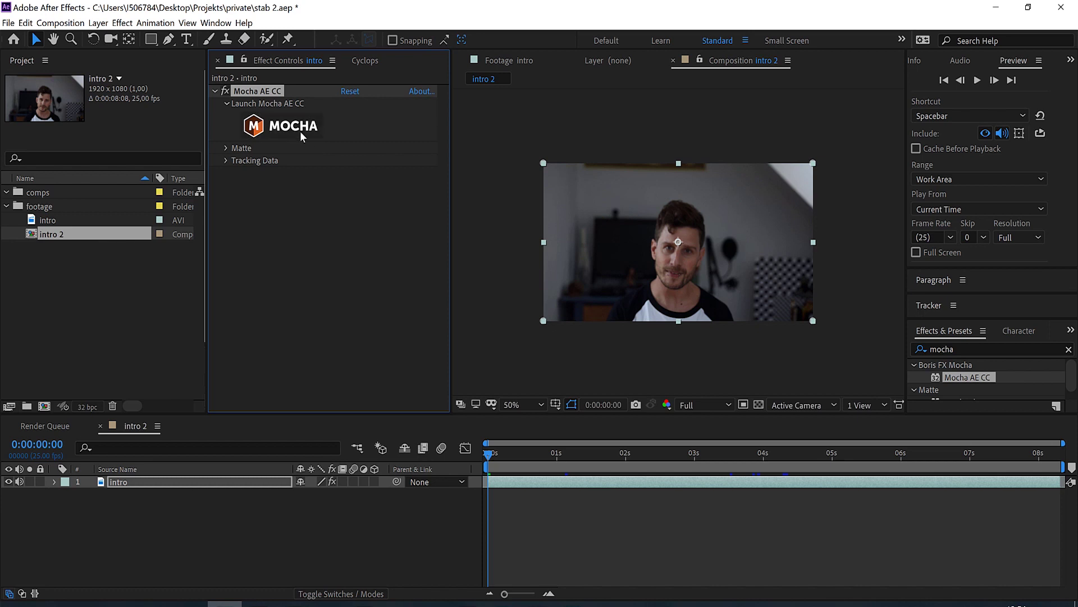
Launch the Mocha tracker with preview resolution kept at Full.
left_click(306, 126)
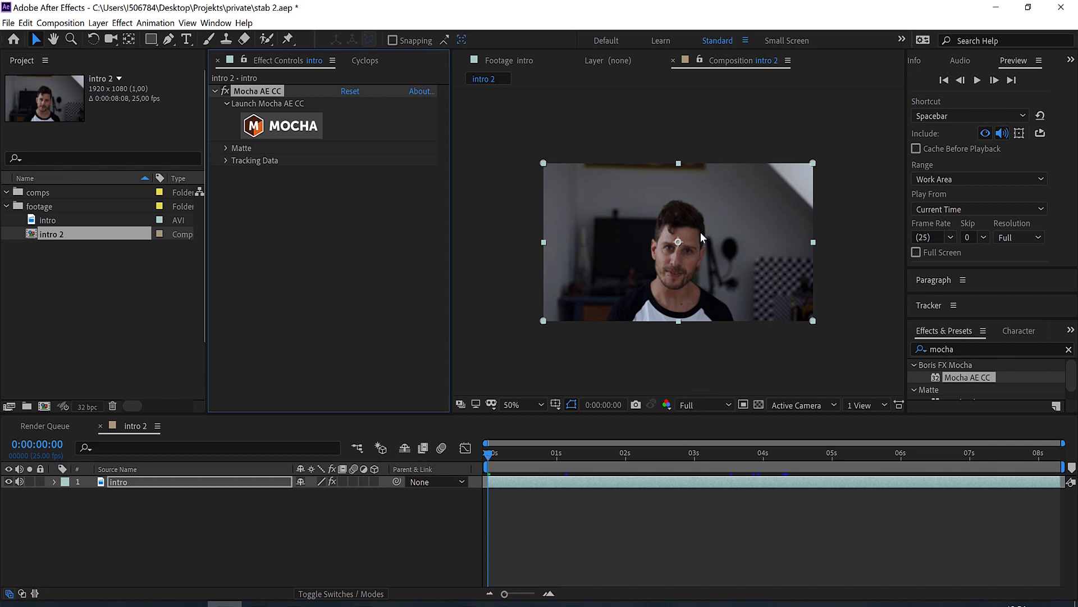
left_click(710, 405)
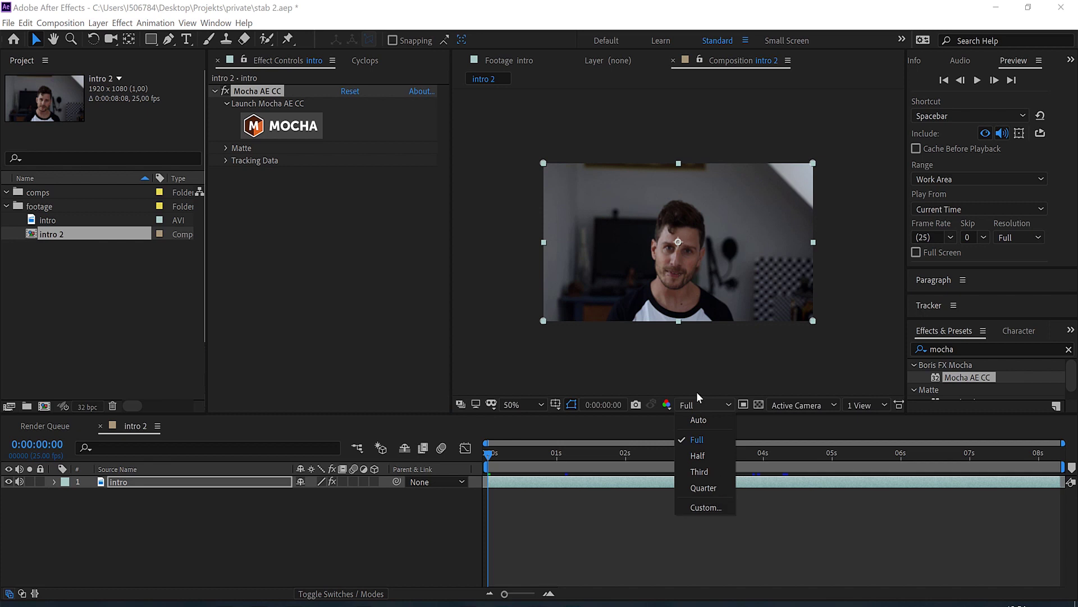
left_click(701, 400)
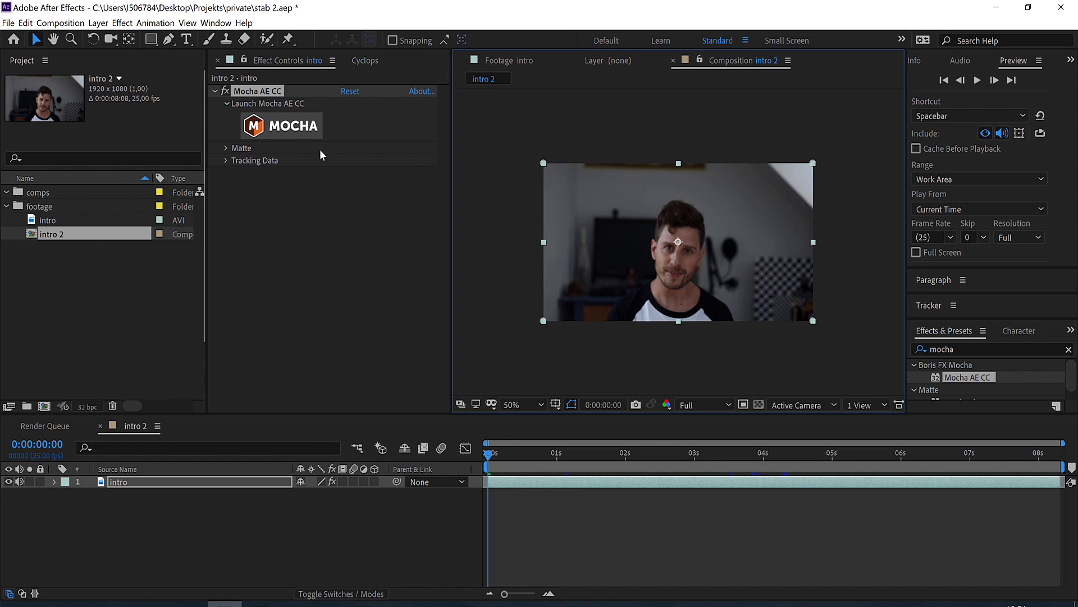
left_click(291, 130)
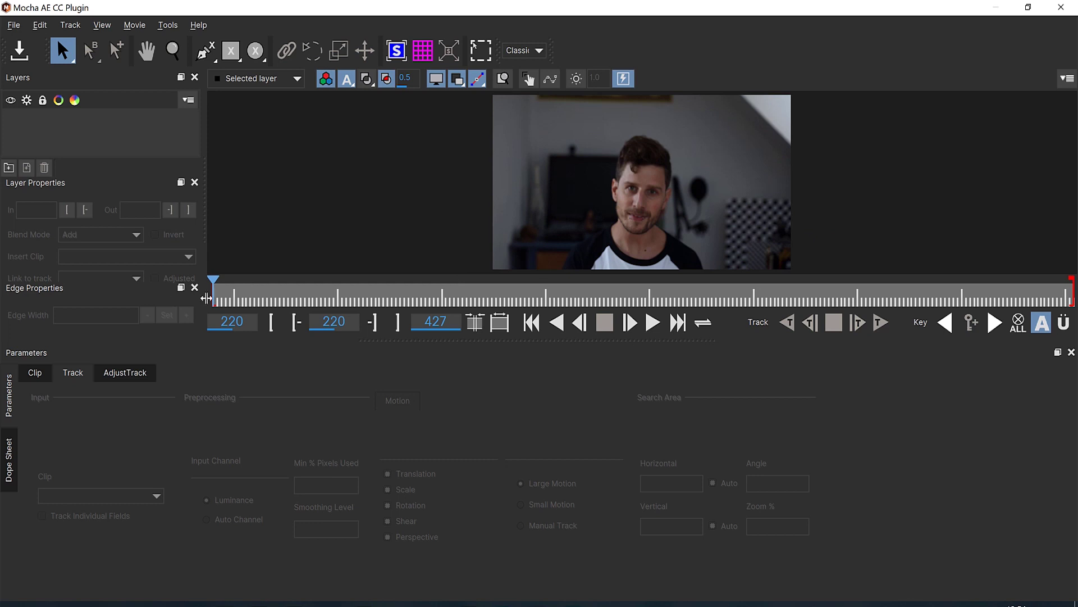
left_click_drag(218, 297, 858, 298)
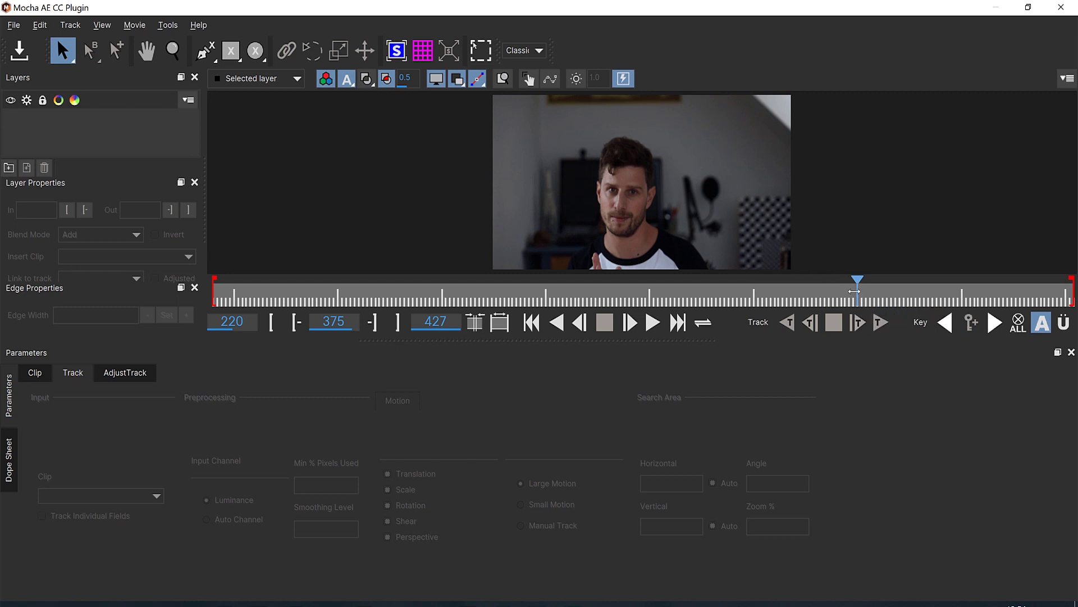
left_click_drag(858, 289, 213, 293)
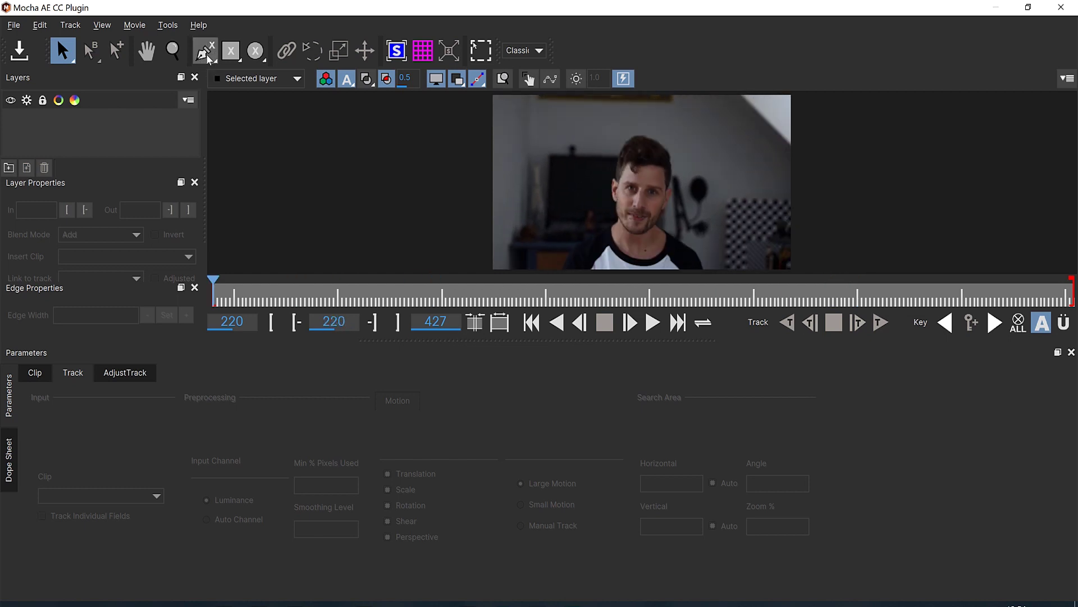
Begin an X-Spline outline of the wall left of the man's head.
left_click(209, 57)
left_click(208, 55)
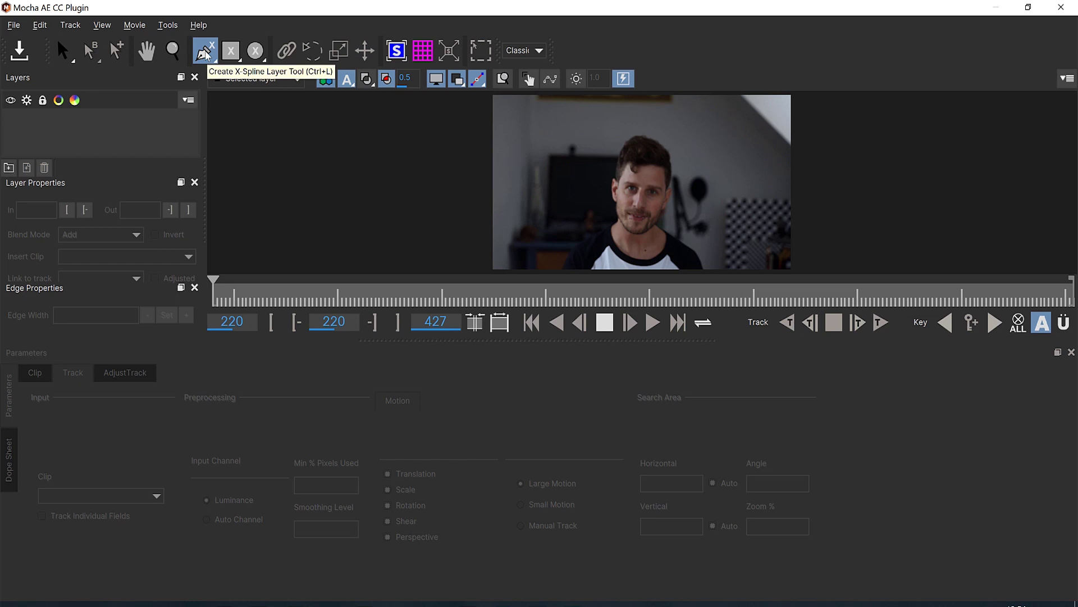
left_click(588, 159)
left_click(582, 141)
left_click(570, 139)
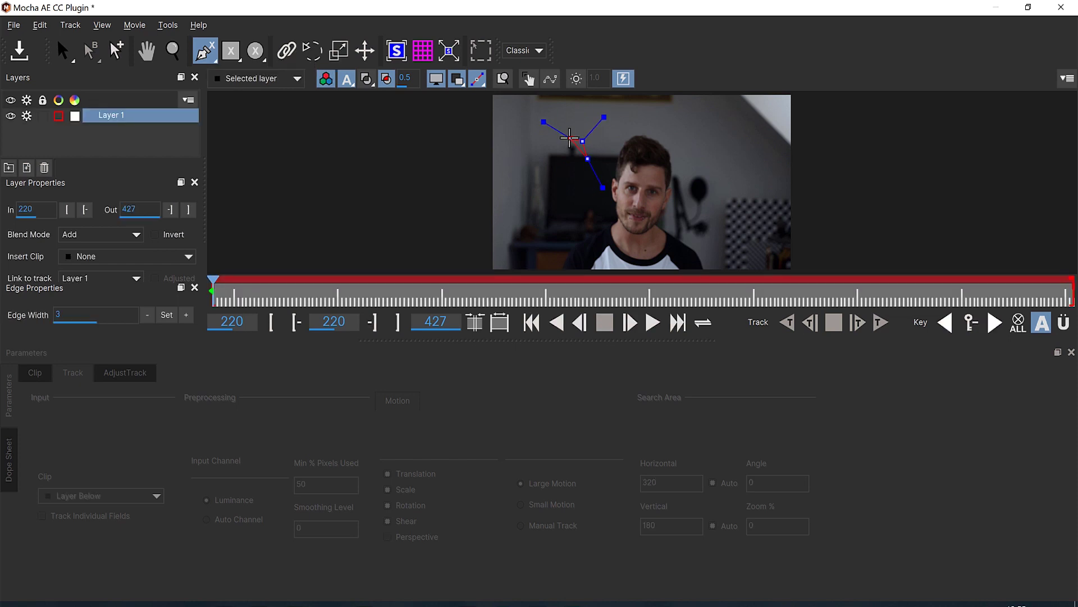
left_click(554, 147)
left_click(546, 147)
left_click(532, 158)
left_click(525, 170)
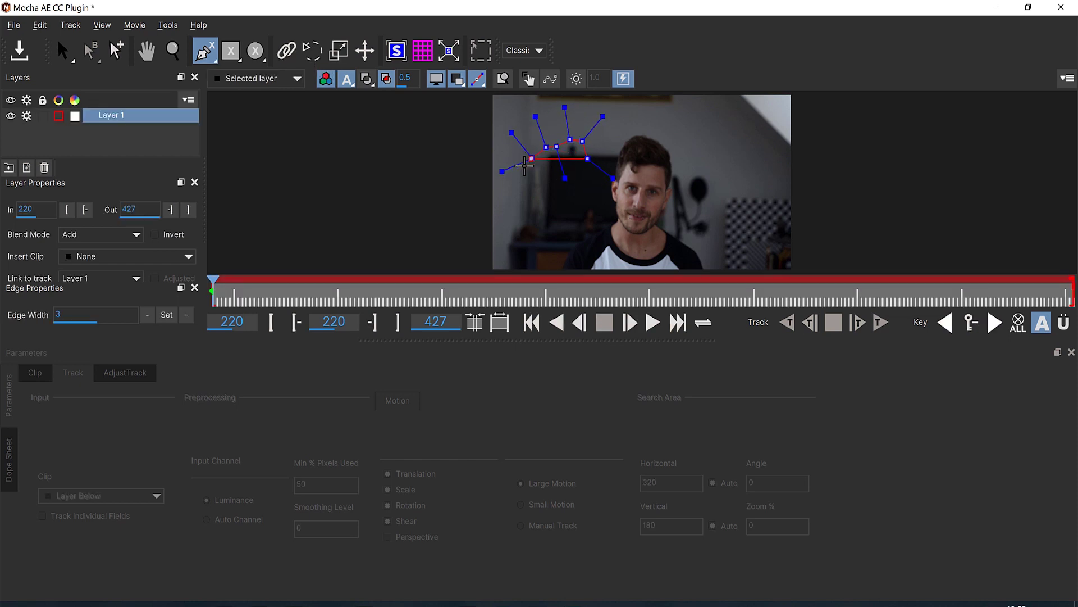
left_click(516, 209)
Extend the outline toward the frame bottom and close the Layer 1 shape.
left_click(516, 218)
left_click(519, 239)
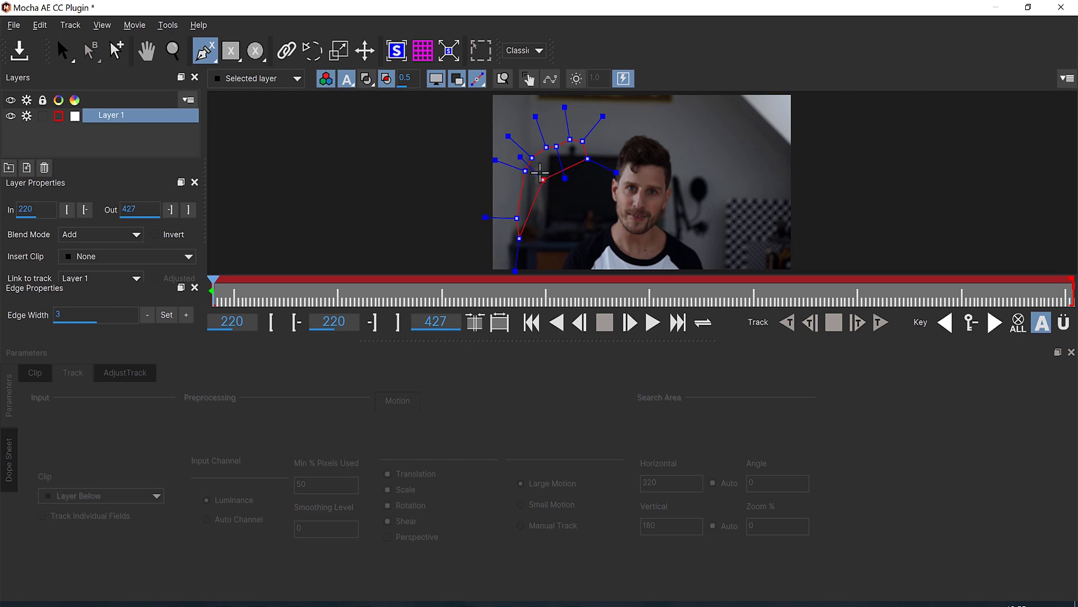
left_click(553, 241)
left_click(573, 236)
left_click(563, 208)
right_click(562, 191)
key("s")
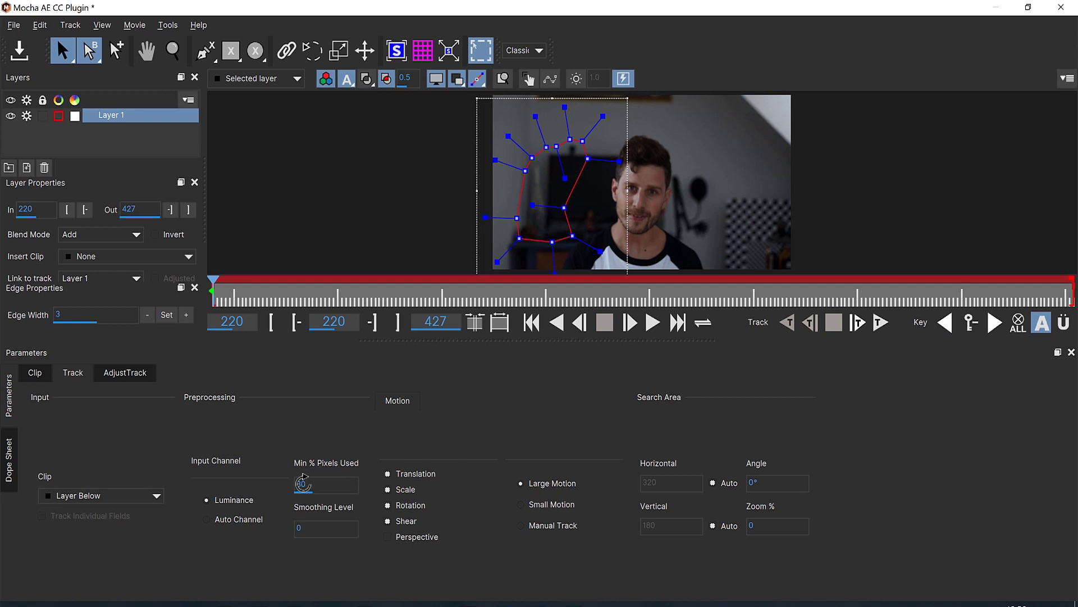
Raise minimum pixels used, track Layer 1 forward to frame 427, and hide the surface grid.
left_click(303, 483)
left_click_drag(303, 485, 322, 497)
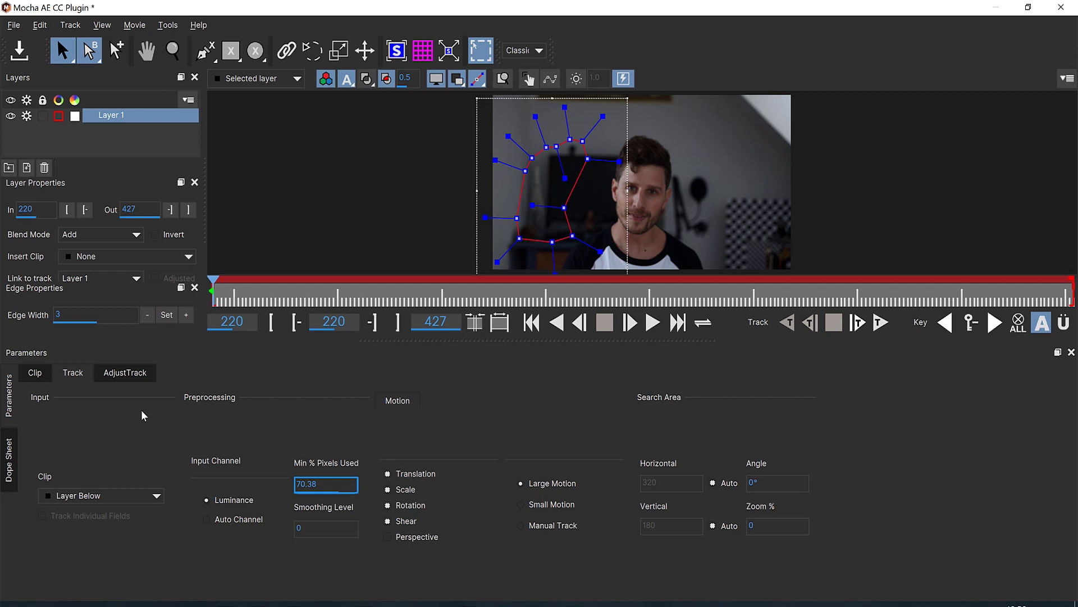
left_click(881, 324)
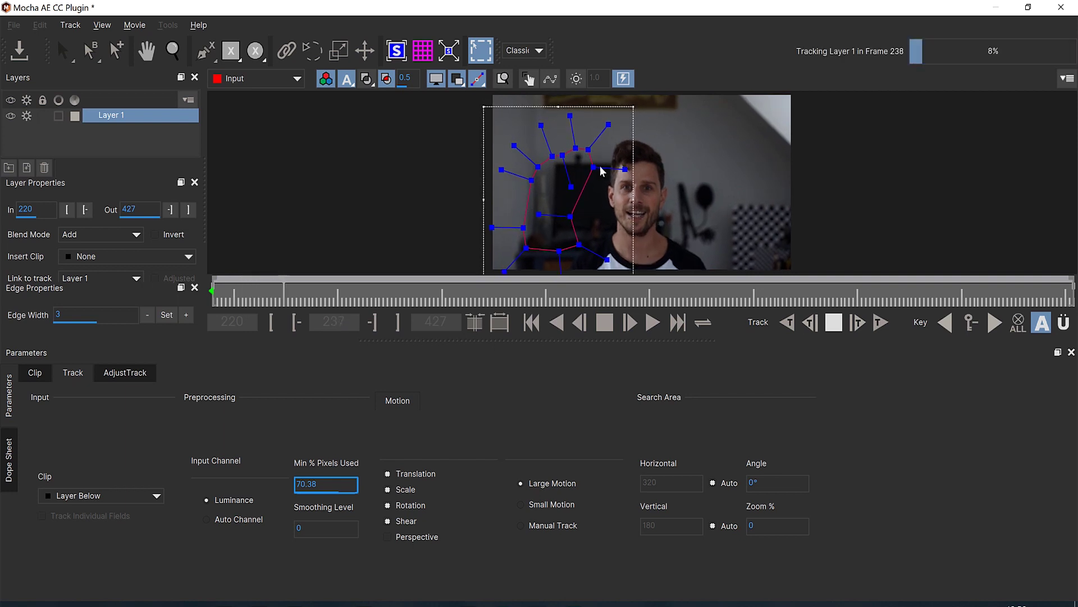
left_click(421, 54)
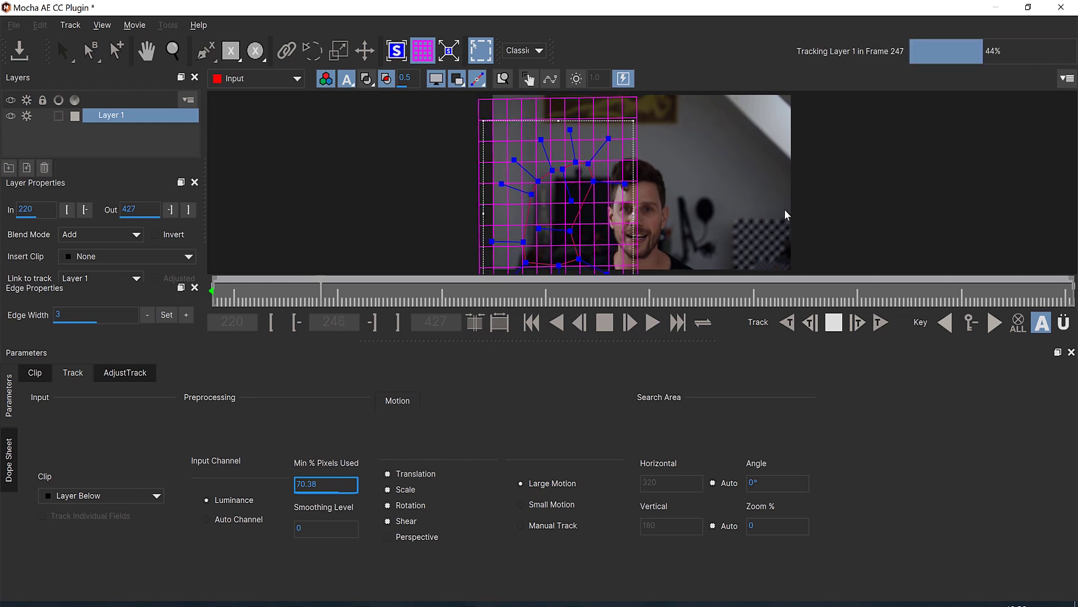
left_click(424, 52)
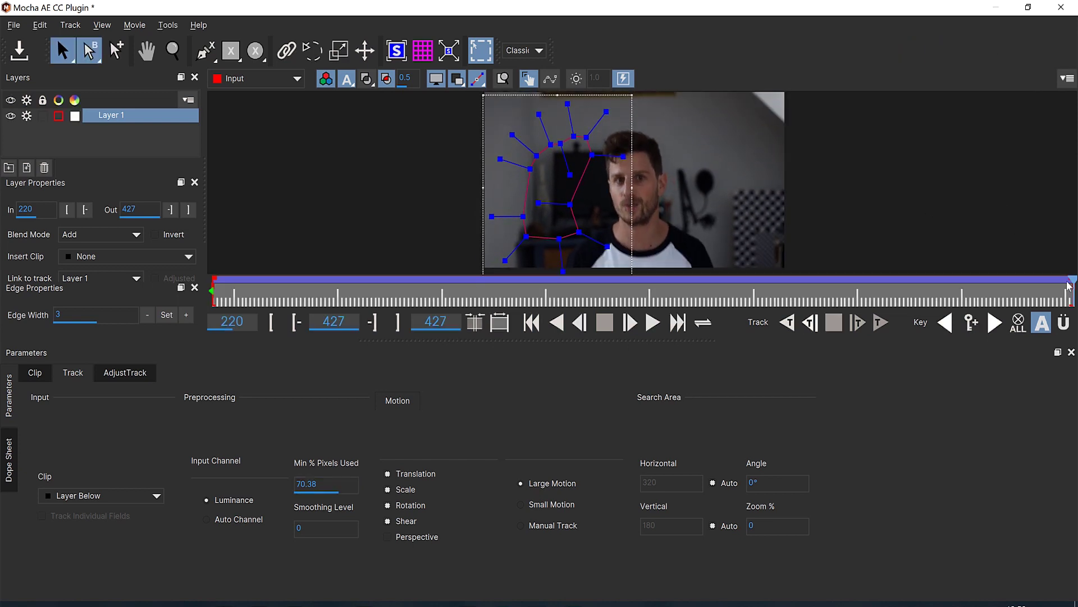
Return to frame 220, rename Layer 1 to 'stab', and show its planar surface.
left_click_drag(1072, 287, 215, 297)
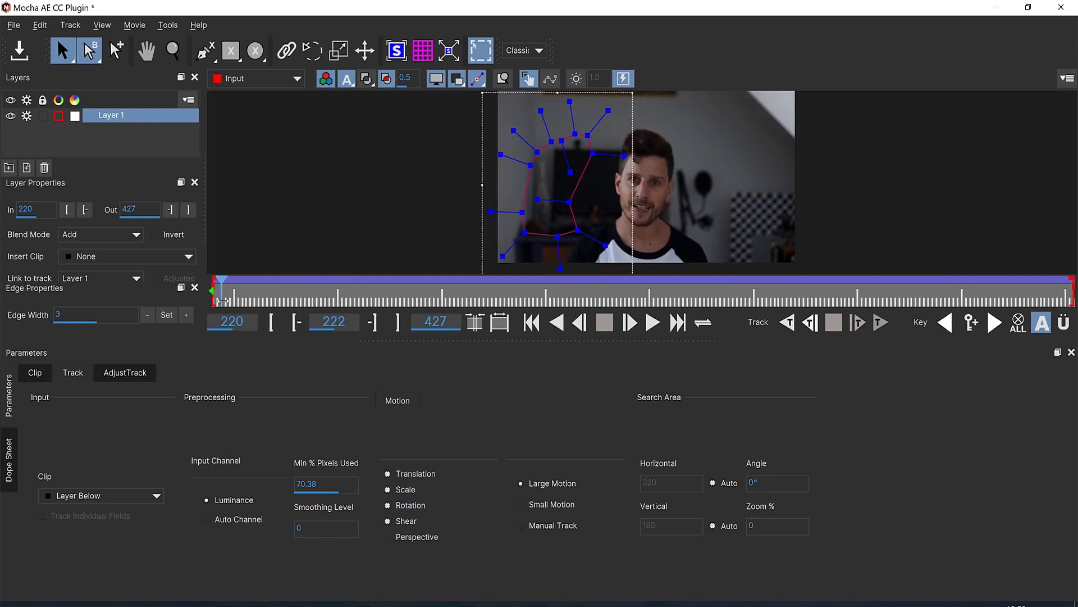
double_click(113, 116)
type("stab")
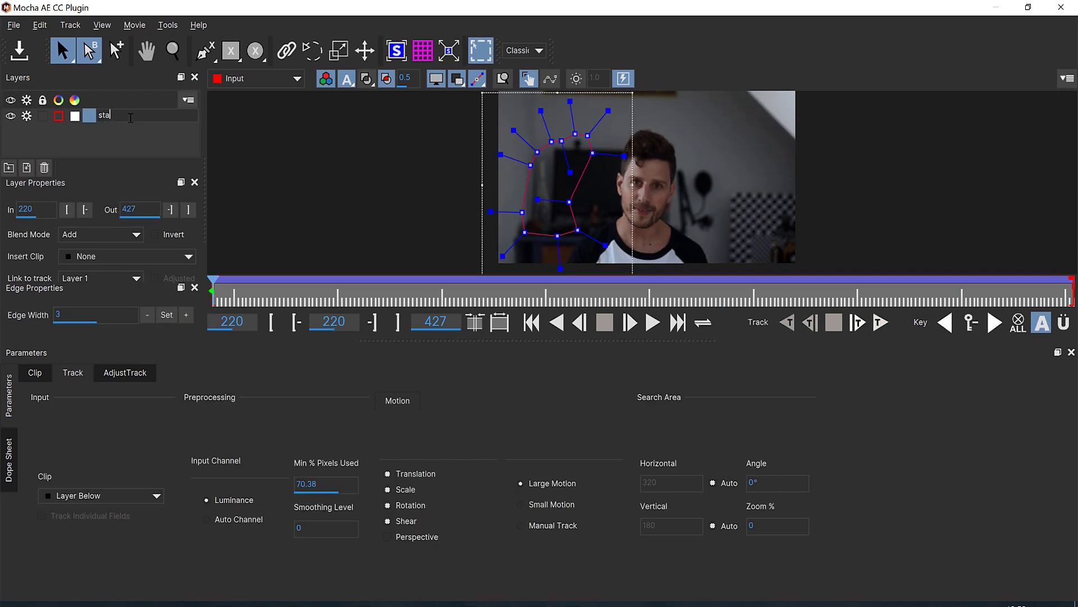
left_click(147, 148)
left_click(123, 115)
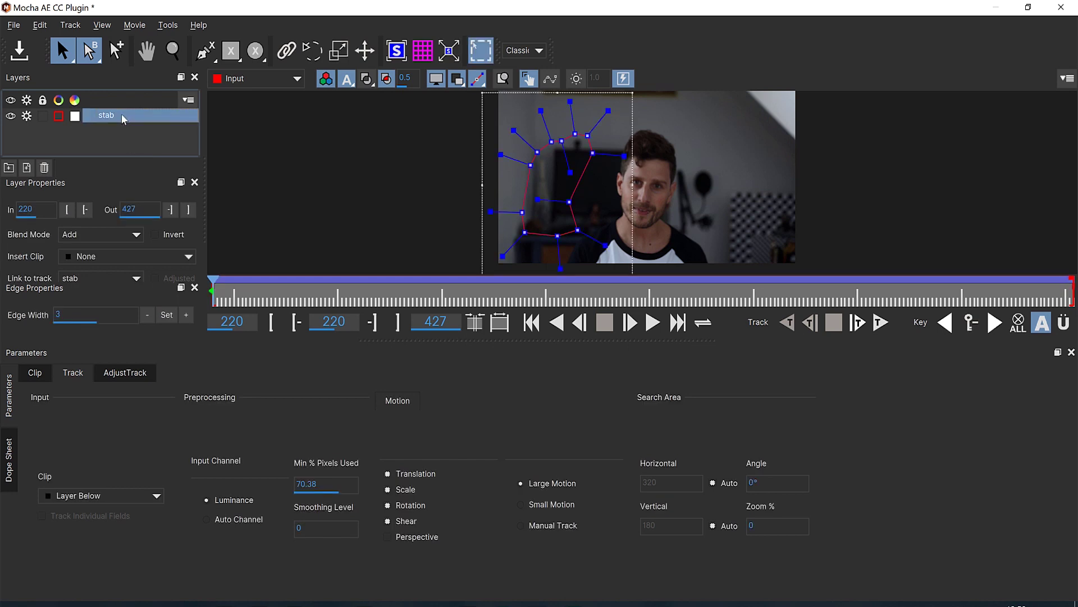
left_click(396, 52)
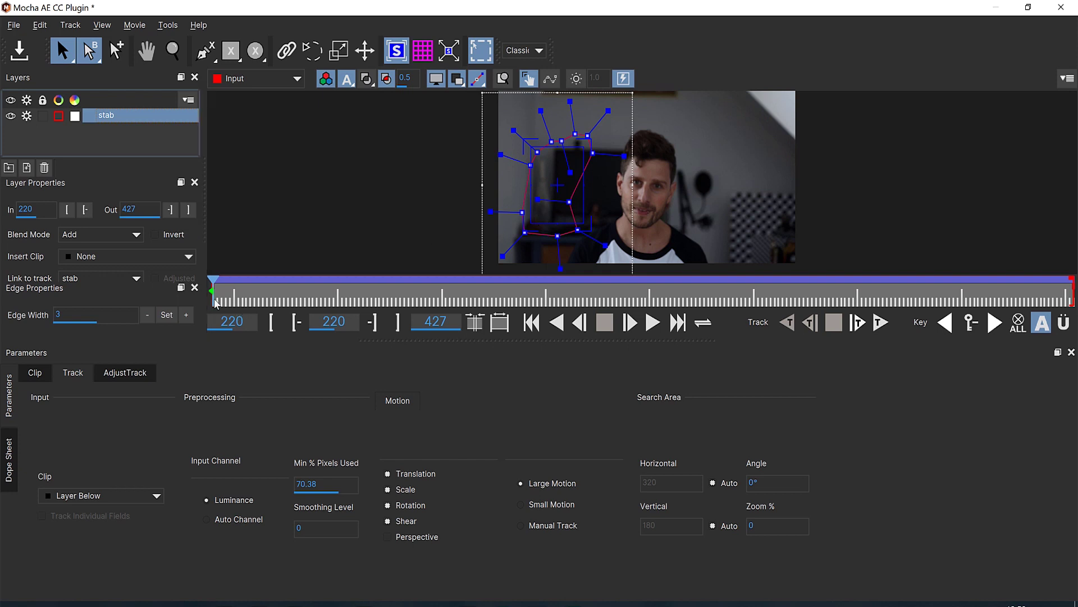
Expand the stab planar surface to the full frame and save the Mocha project.
left_click(451, 50)
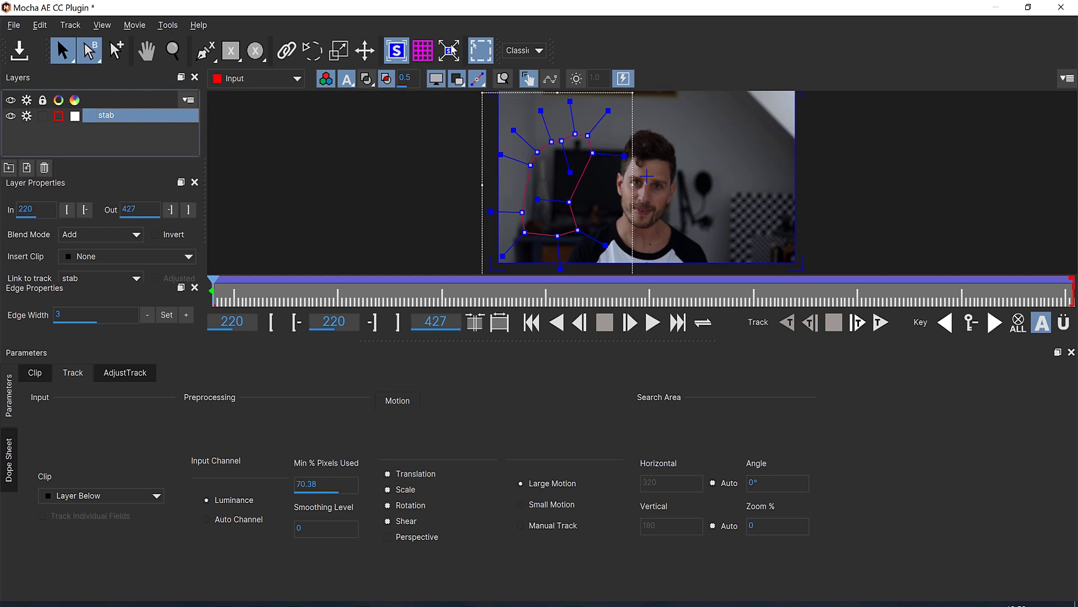
left_click(13, 25)
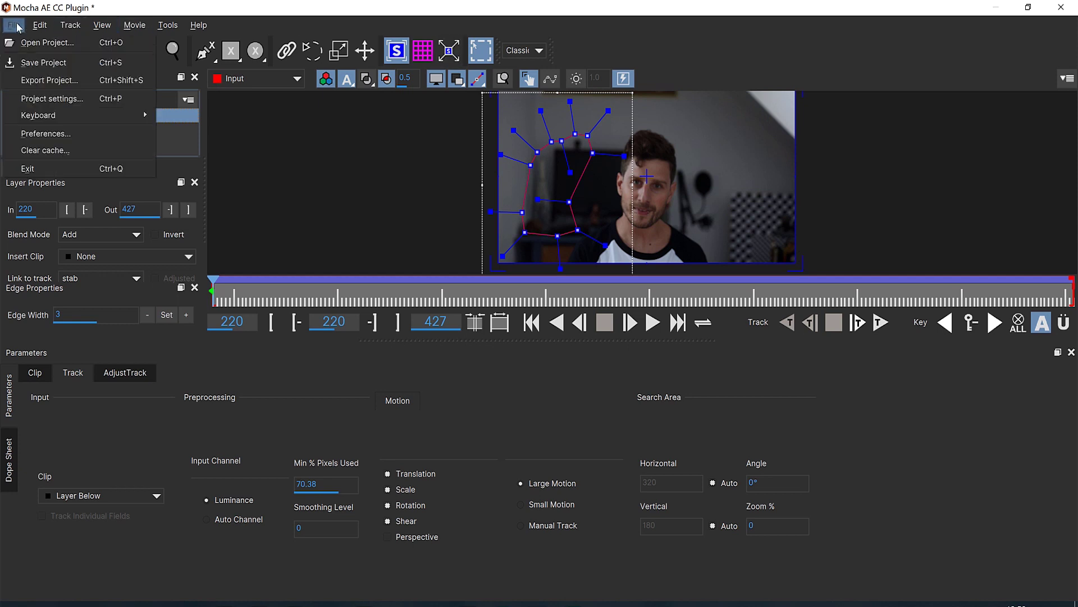
left_click(49, 63)
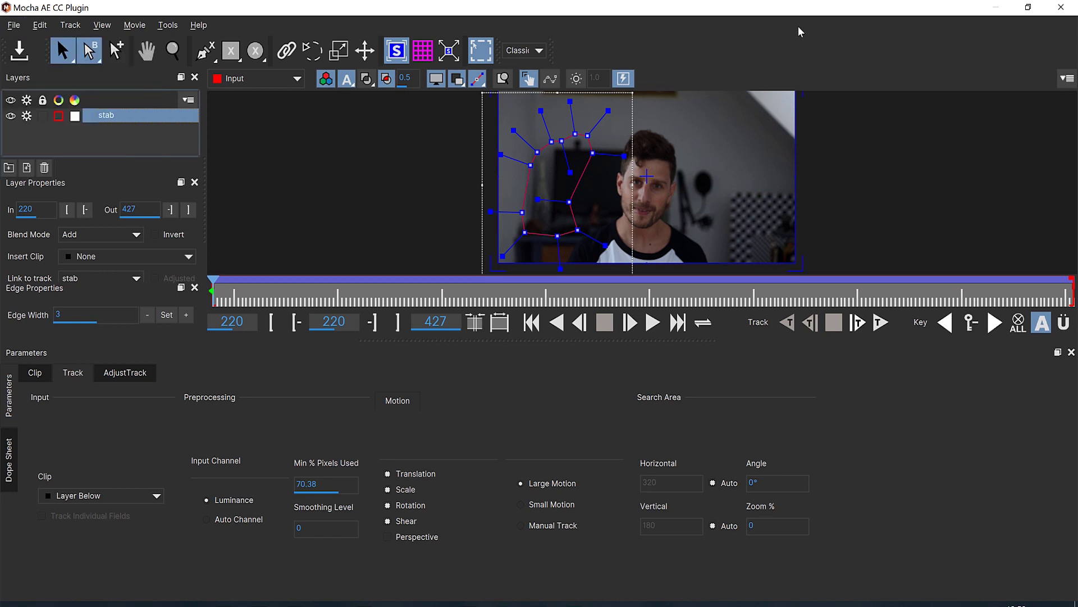
Back in After Effects, save and create track data from the stab layer.
left_click(1061, 8)
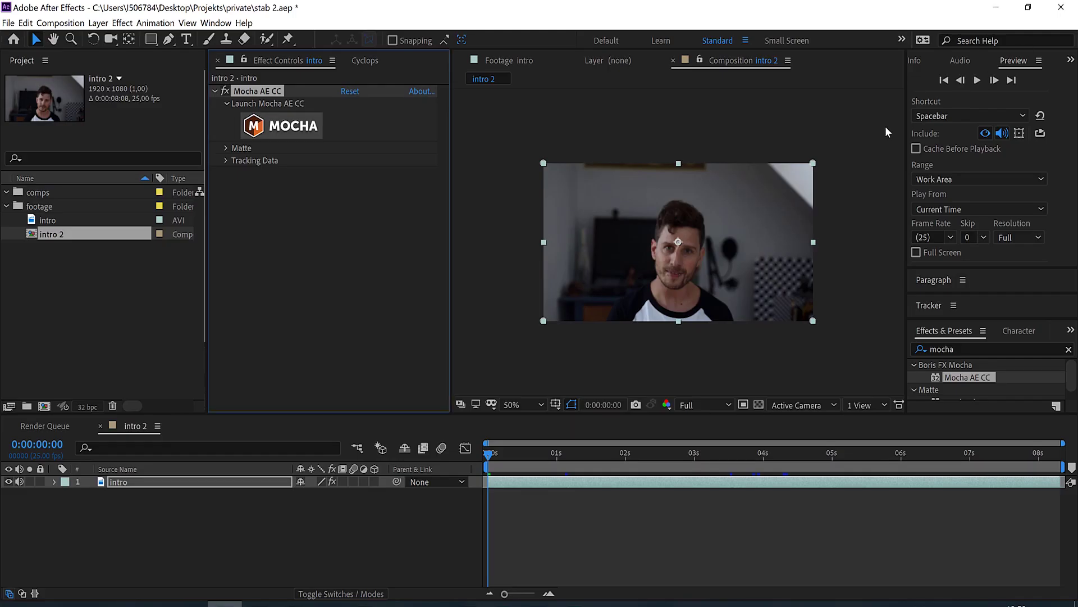
key("ctrl+s")
left_click(225, 160)
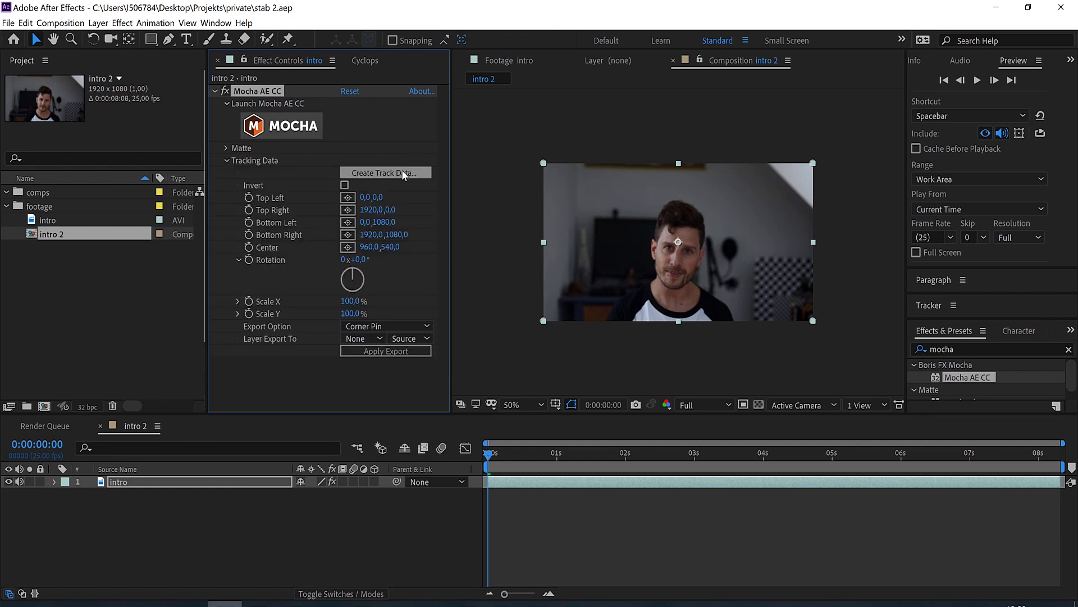
left_click(402, 172)
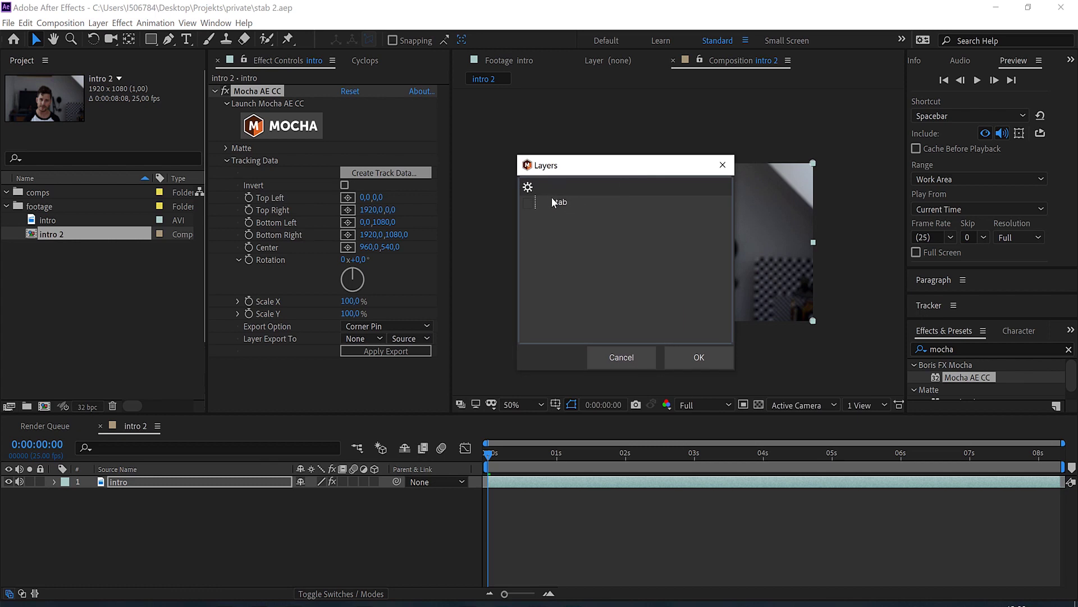
left_click(529, 204)
left_click(529, 203)
left_click(700, 357)
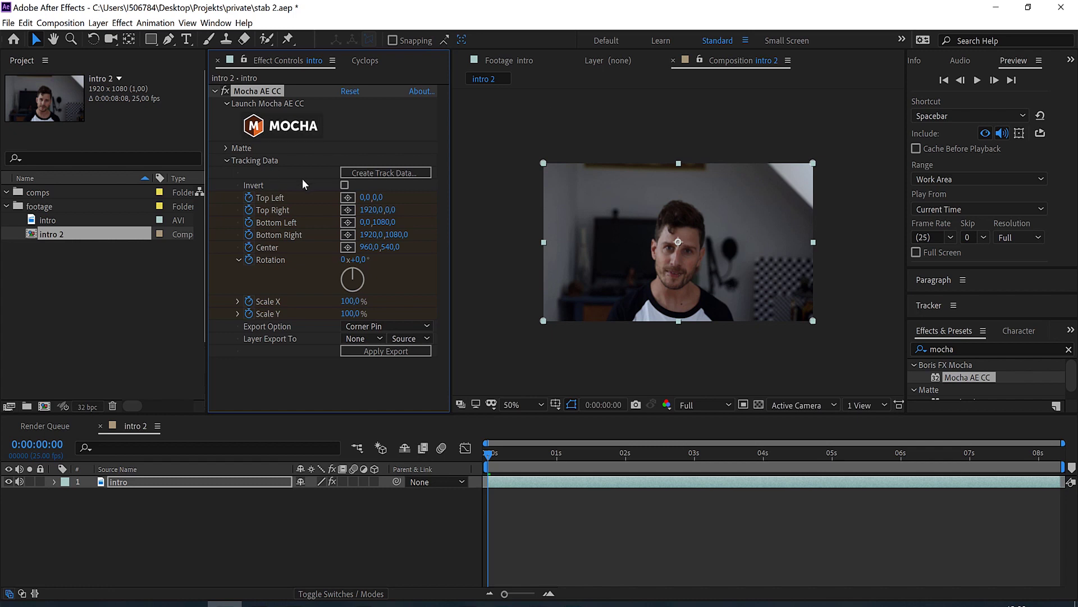
Turn on Invert and apply a Corner Pin export to layer 1. intro.
left_click(344, 186)
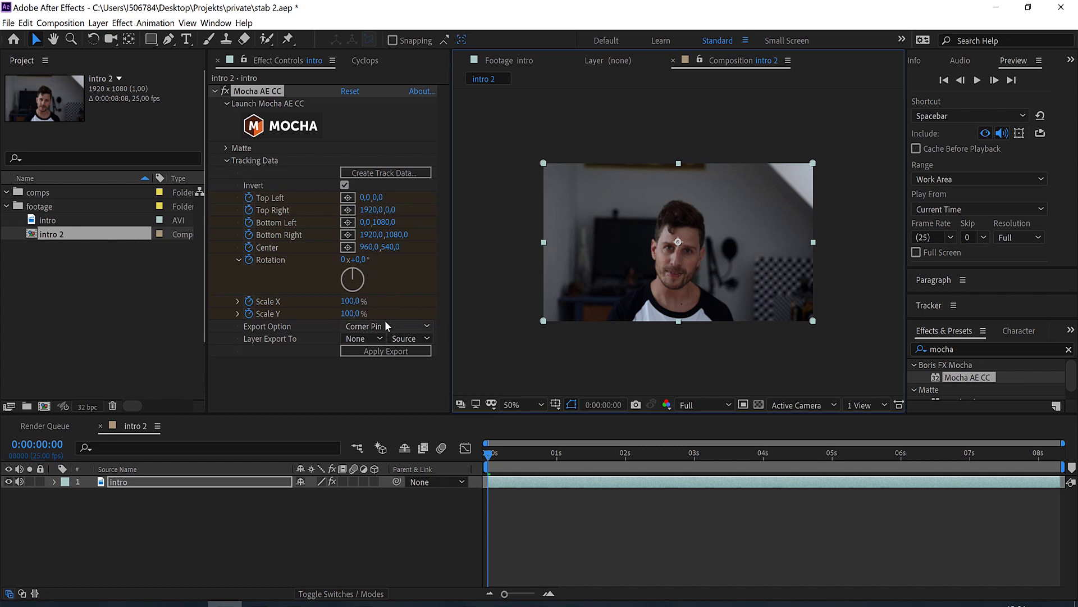
left_click_drag(545, 165, 570, 164)
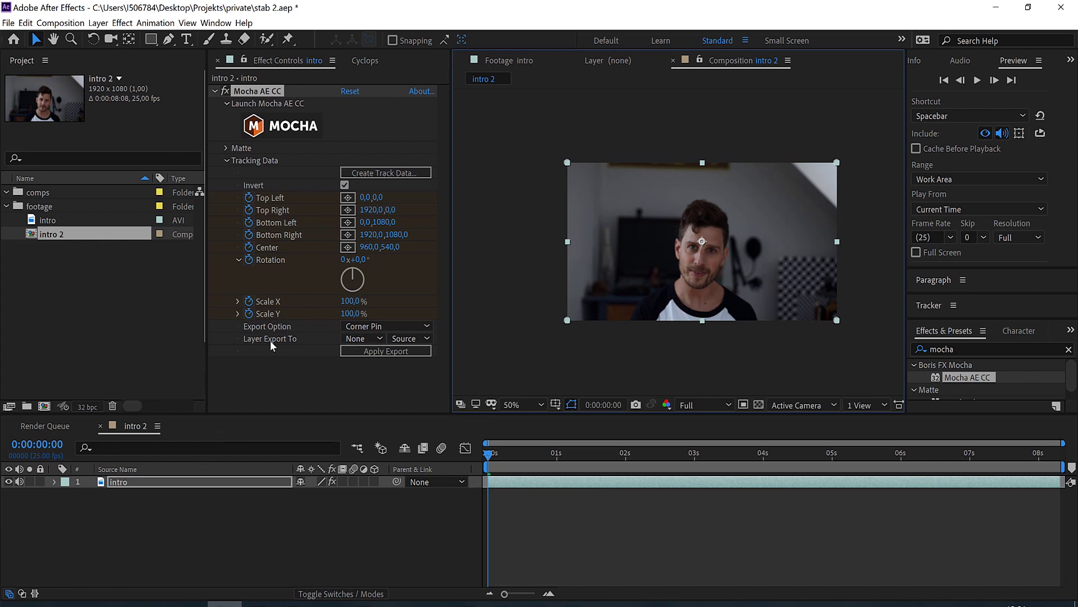
left_click(354, 338)
left_click(367, 372)
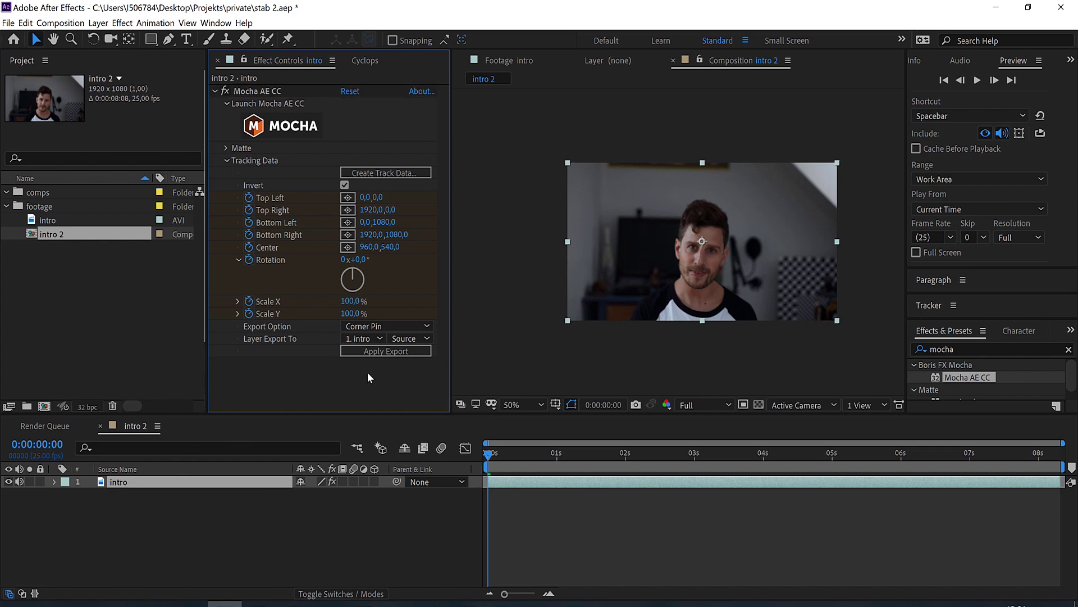
left_click(392, 355)
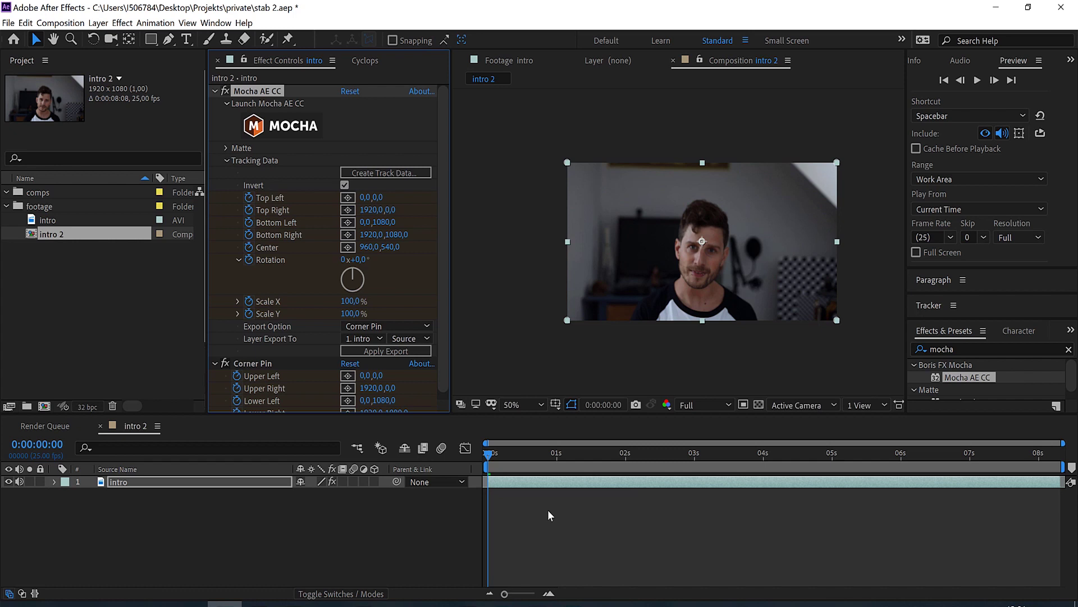
Mute the intro layer's audio and preview the stabilized clip.
left_click(319, 523)
left_click(20, 481)
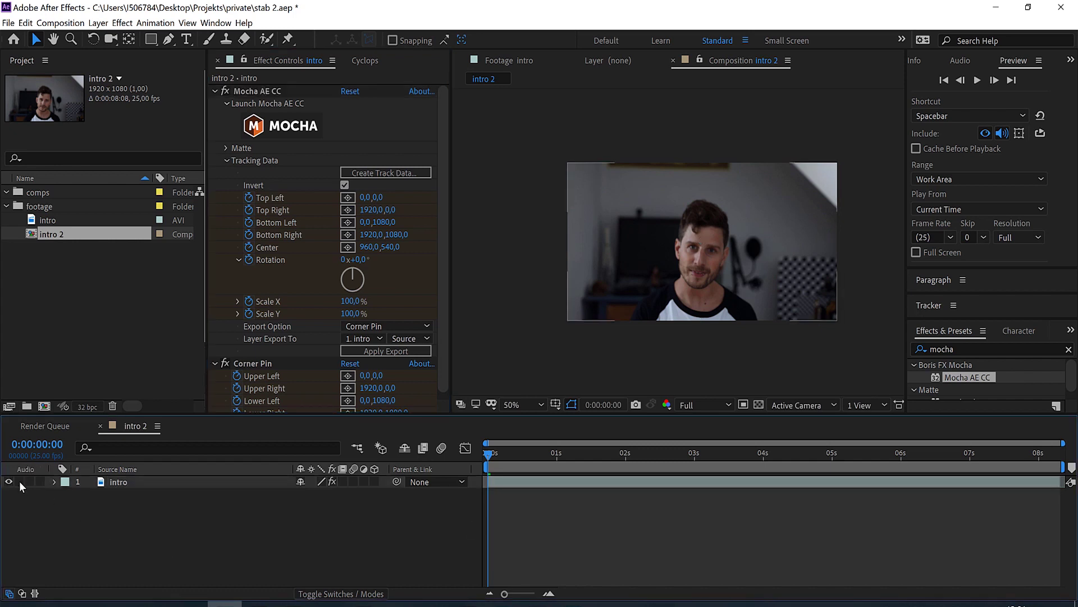
key("space")
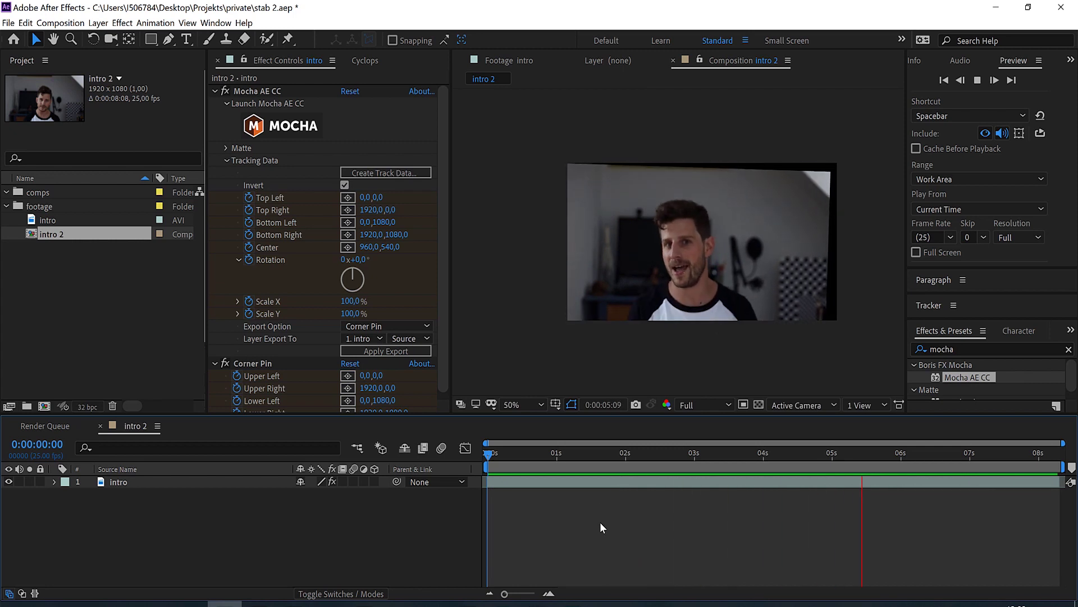
left_click(601, 483)
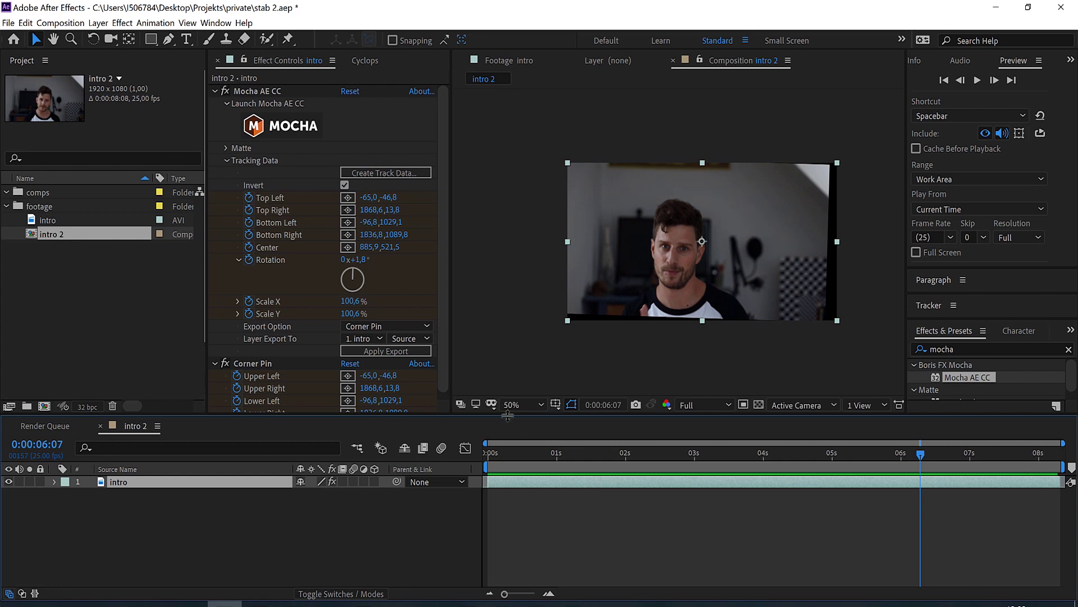
Scale the intro layer to 118% to hide the shifting frame edges.
key("s")
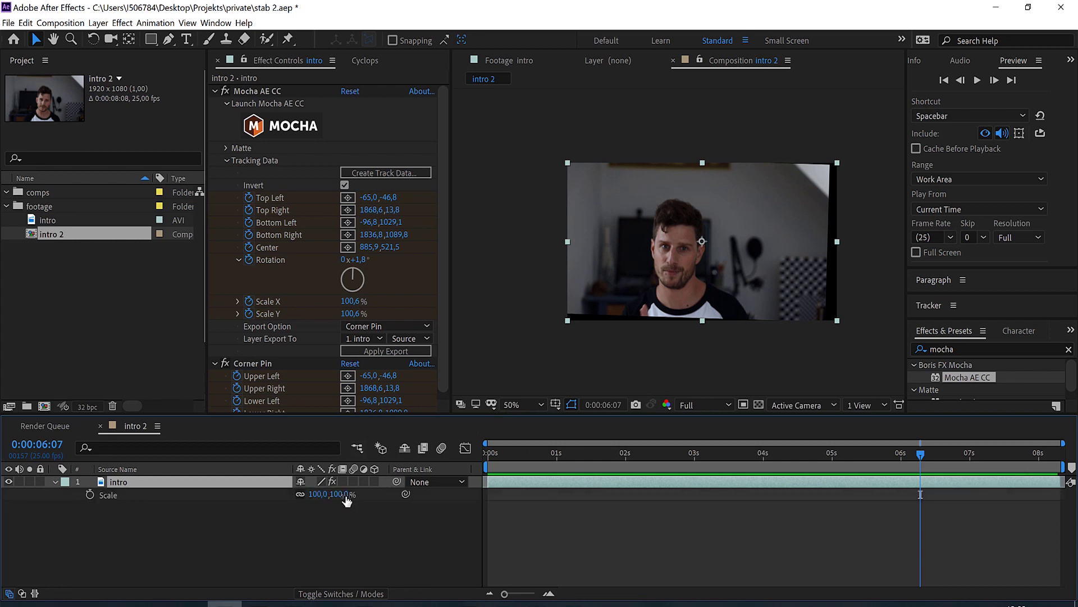
left_click_drag(347, 500, 362, 498)
left_click(246, 550)
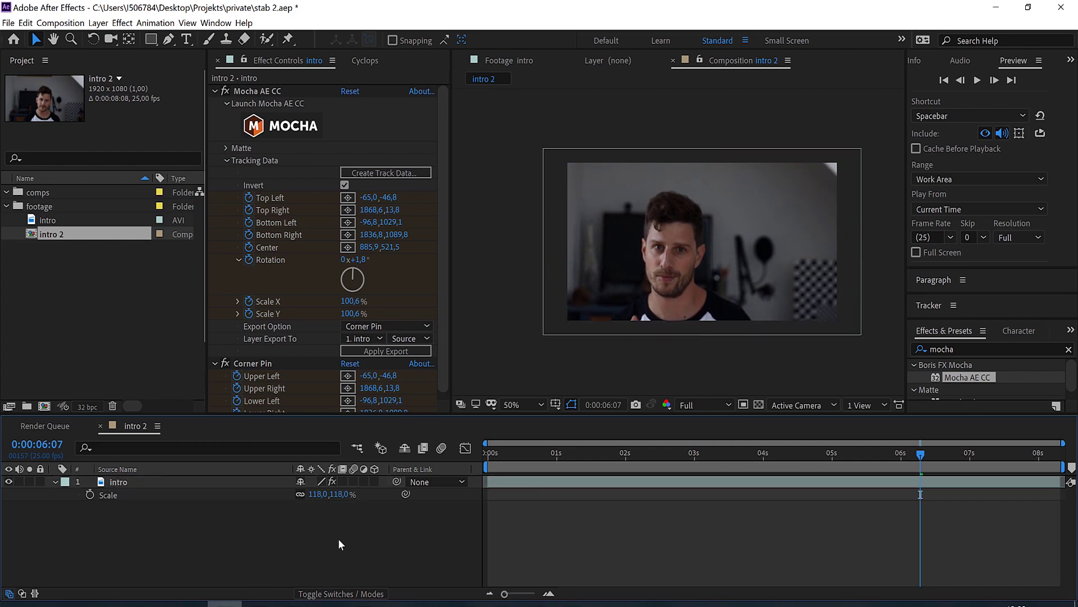
Add an adjustment layer above intro and apply the Crop Edges preset with 10% crop per edge.
key("ctrl+alt+y")
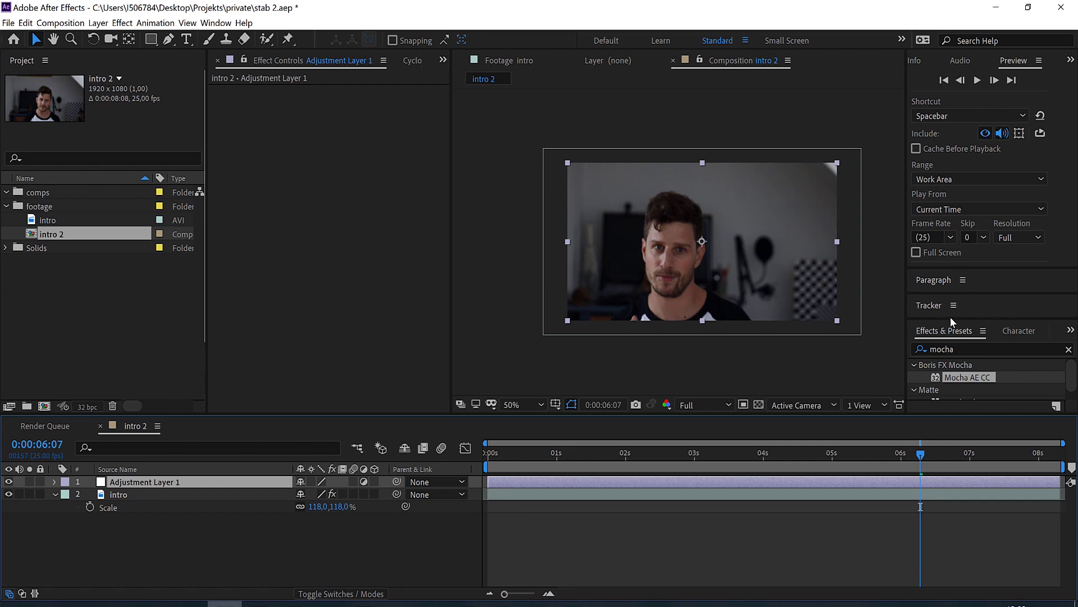
left_click(921, 349)
type("cr")
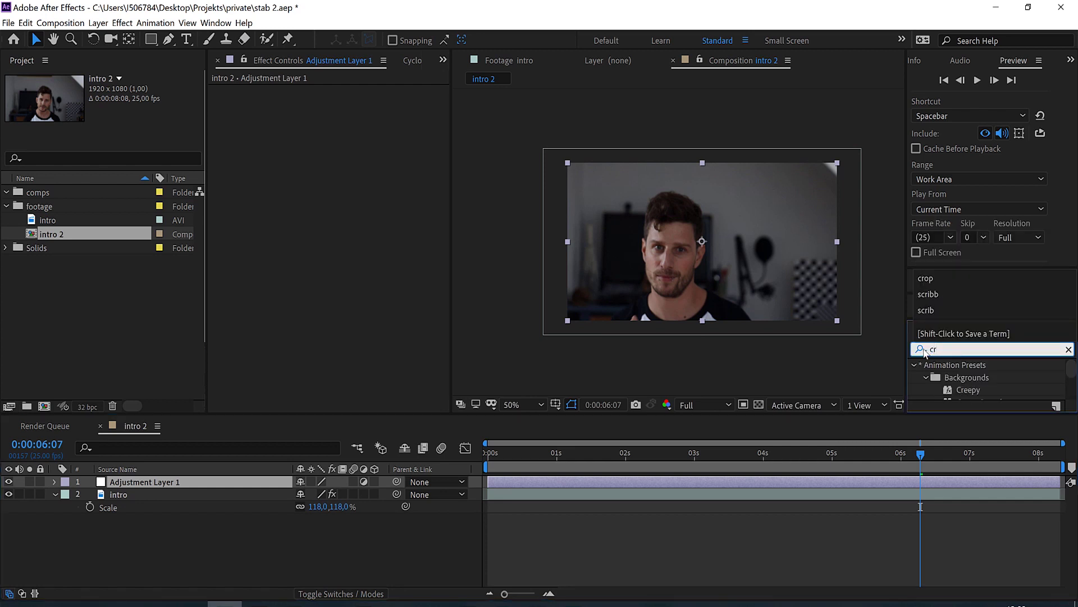
type("op")
double_click(976, 390)
left_click(346, 103)
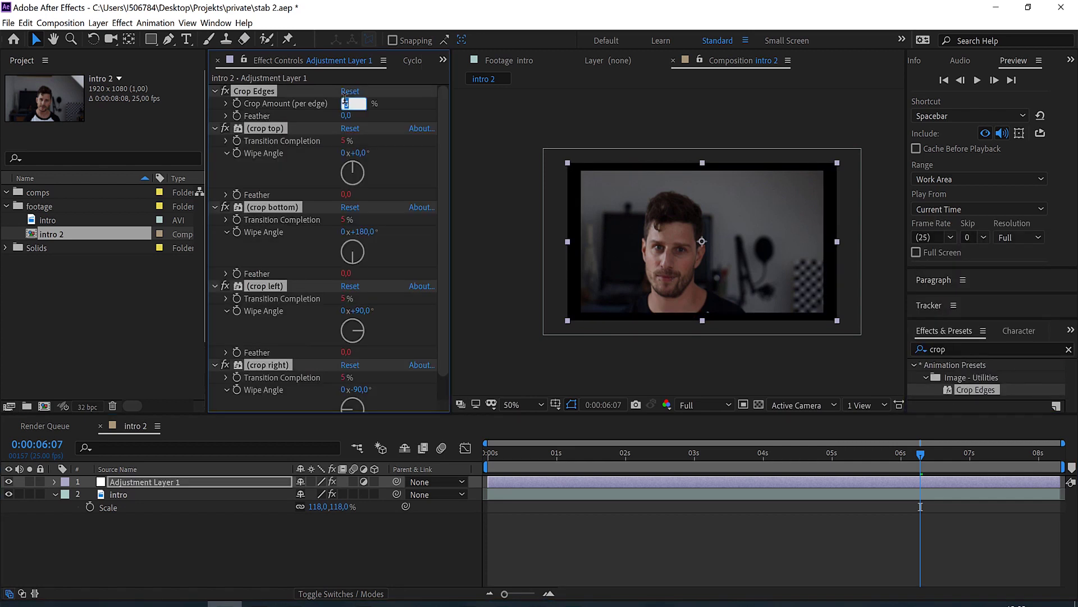
Collapse the Crop Edges effects and play the letterboxed clip from the beginning.
left_click(215, 91)
left_click(215, 104)
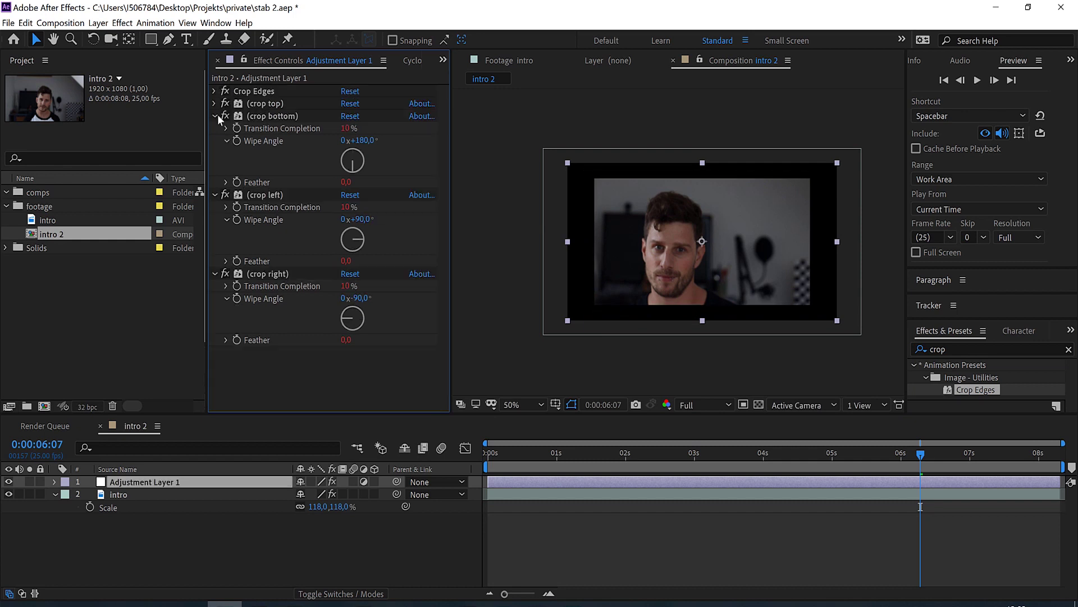
left_click(215, 116)
left_click(215, 128)
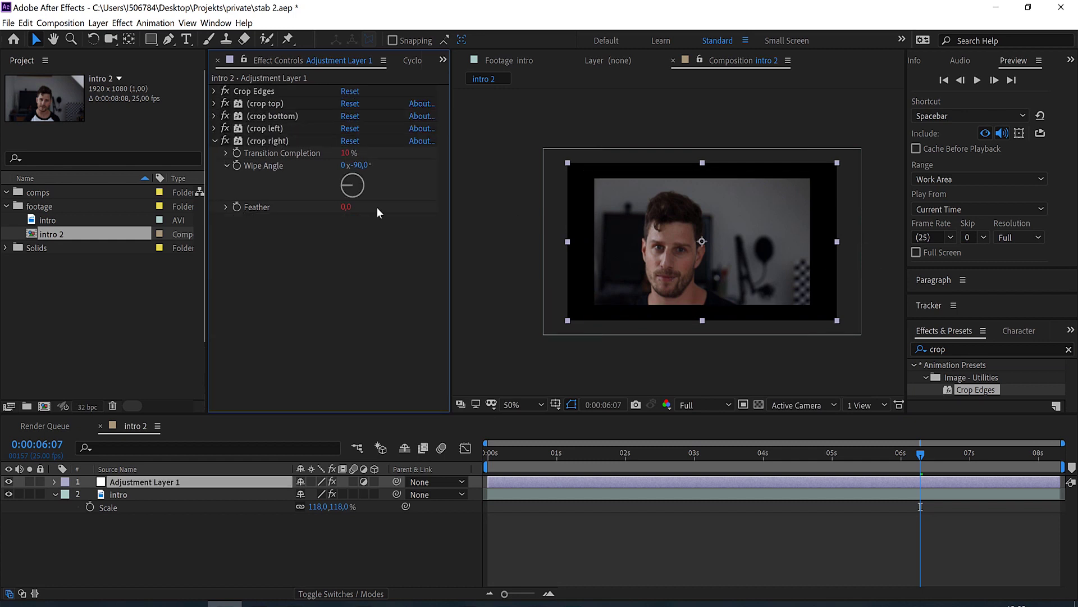
left_click(253, 129)
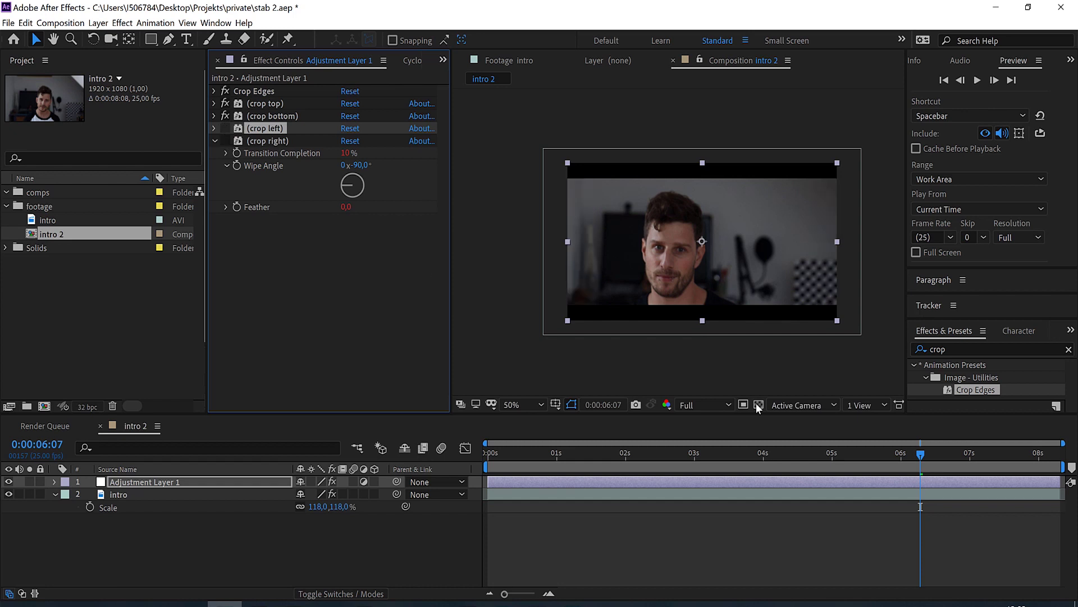
key("Home")
key("space")
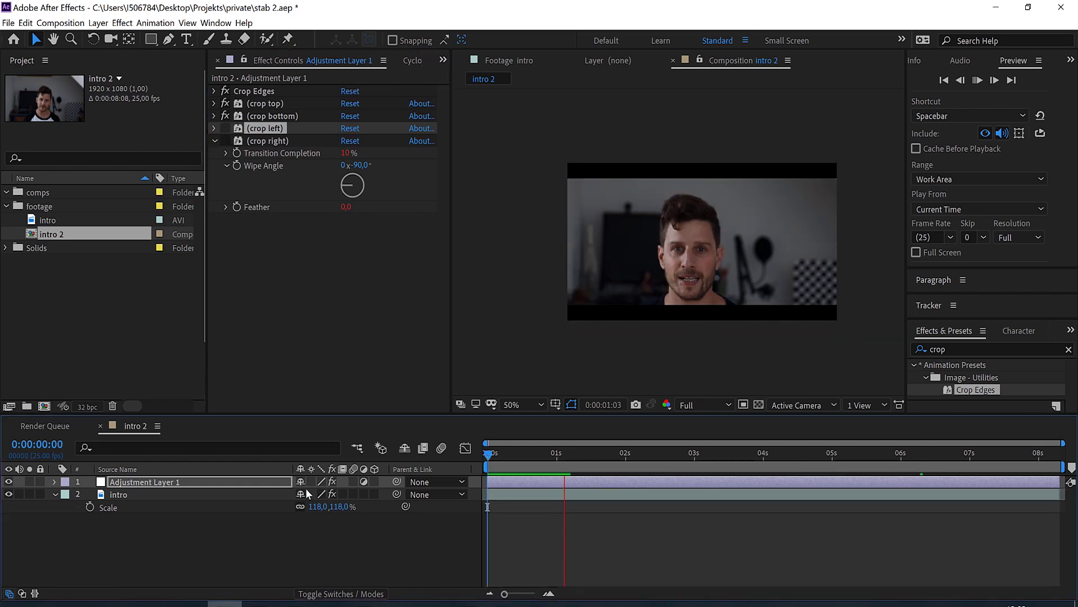